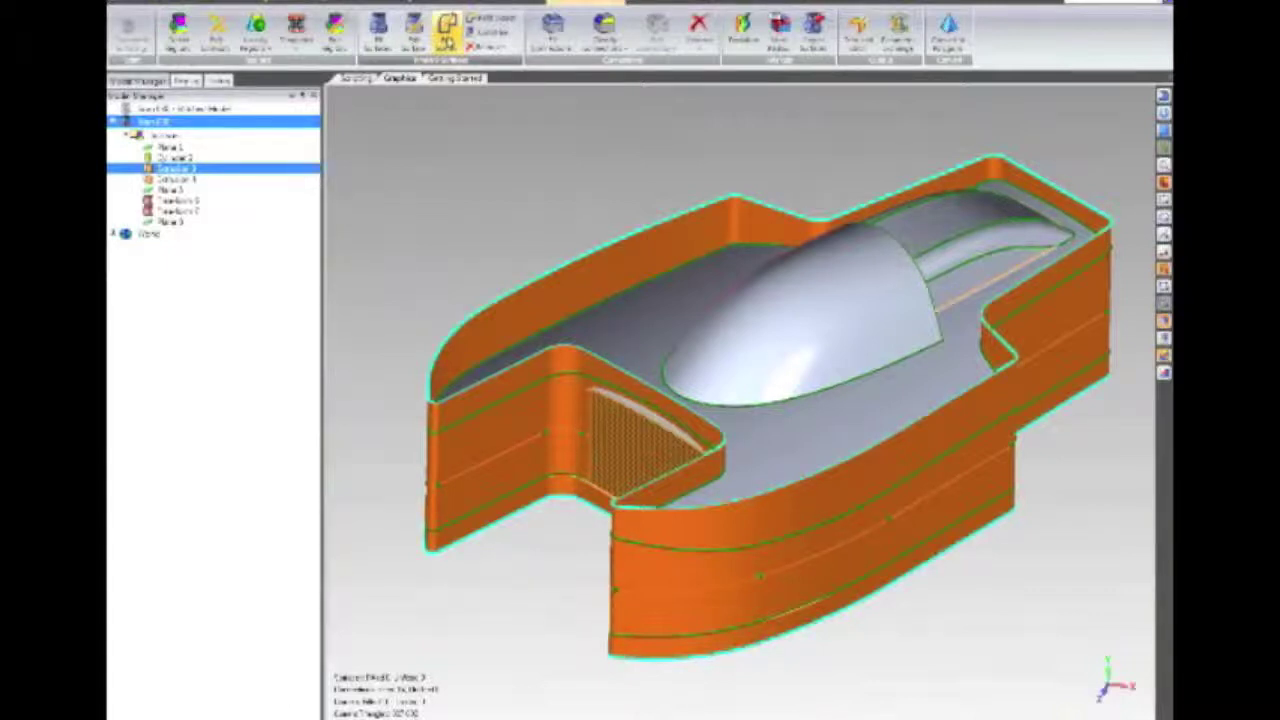
- Open the selected extrusion's profile for editing and orient the sketch so the narrow end's straight edge is vertical
left_click(446, 32)
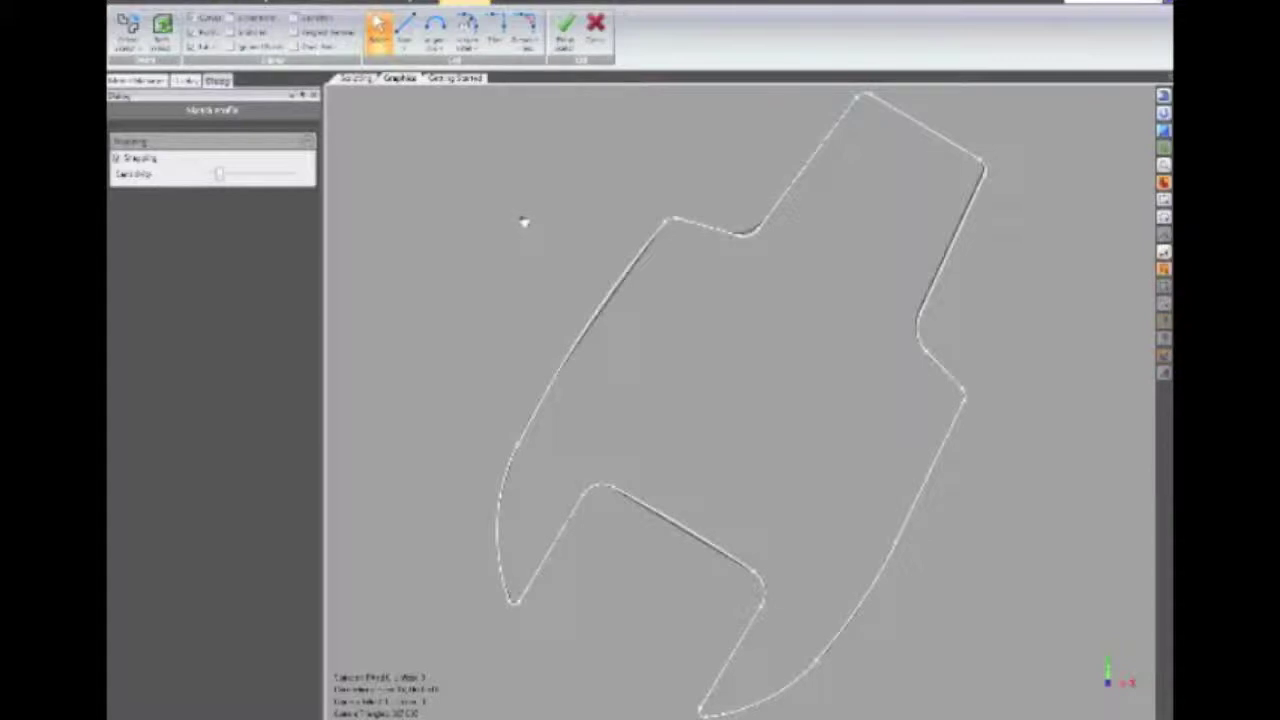
left_click(131, 42)
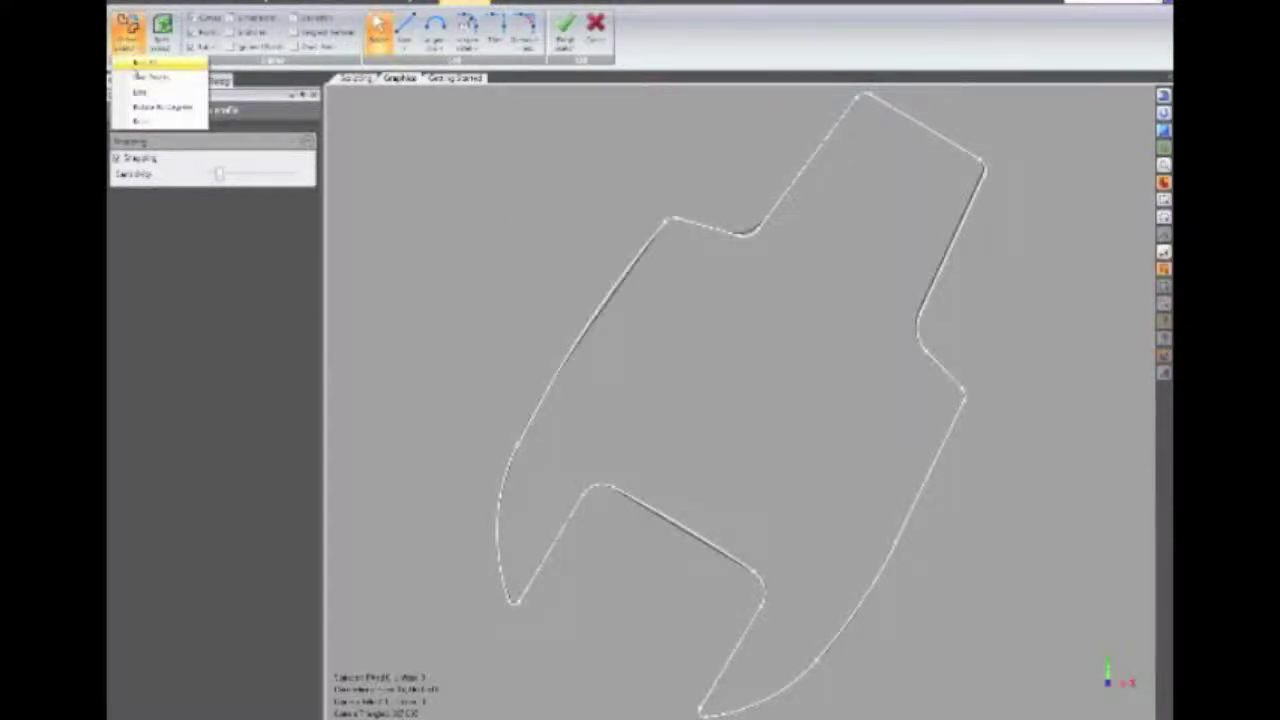
left_click(143, 62)
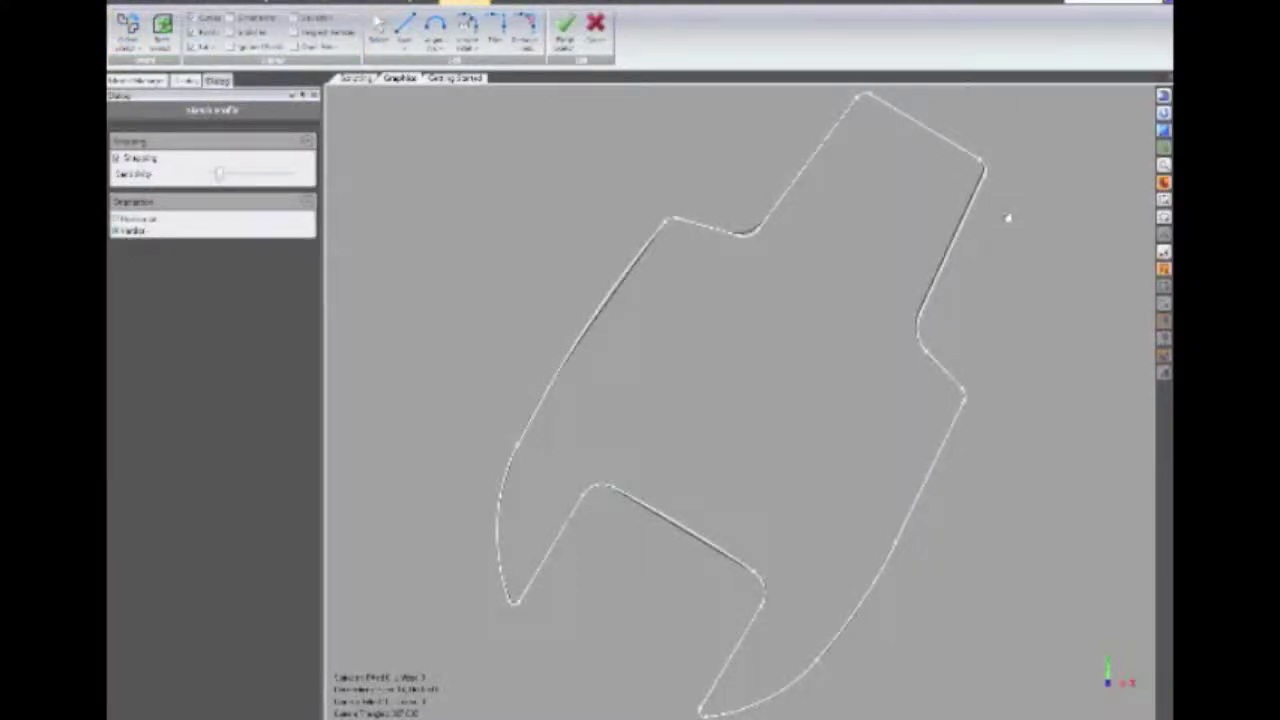
mouse_move(943, 112)
left_mouse_down()
mouse_move(898, 106)
mouse_move(879, 134)
left_mouse_up()
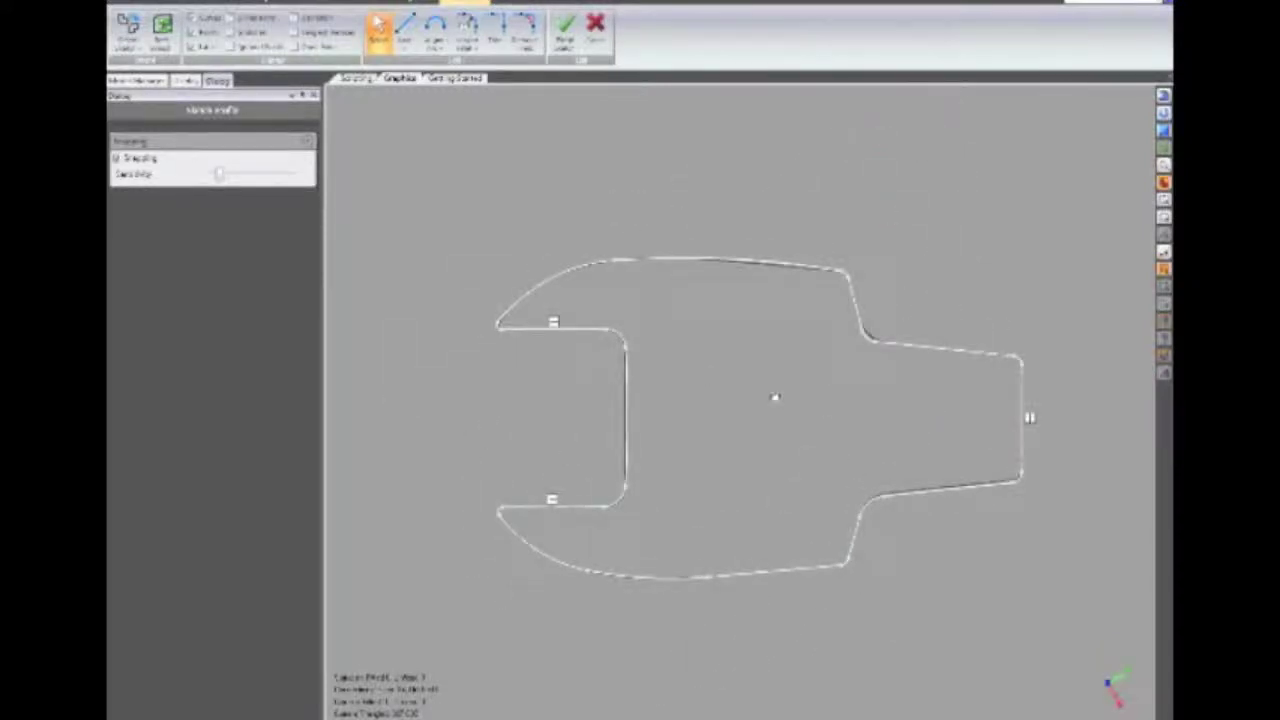
scroll(775, 395, "up", 2)
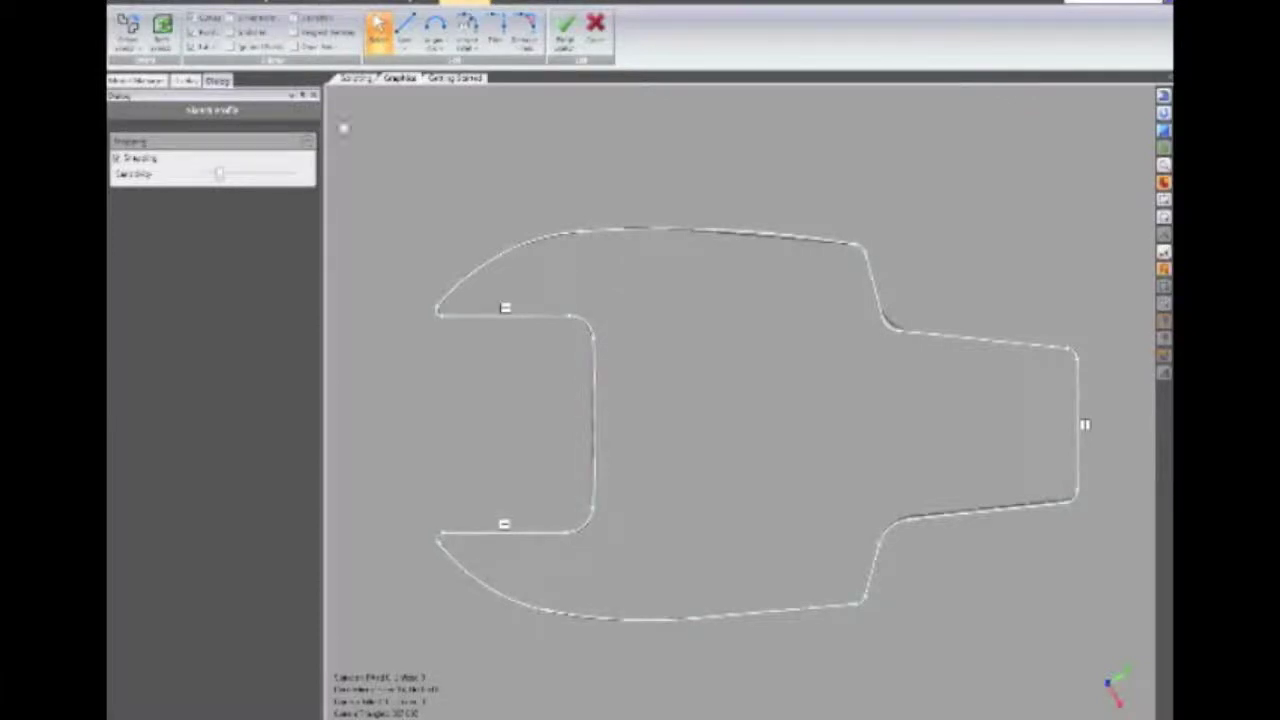
- Show the dimensions on the profile sketch
left_click(232, 30)
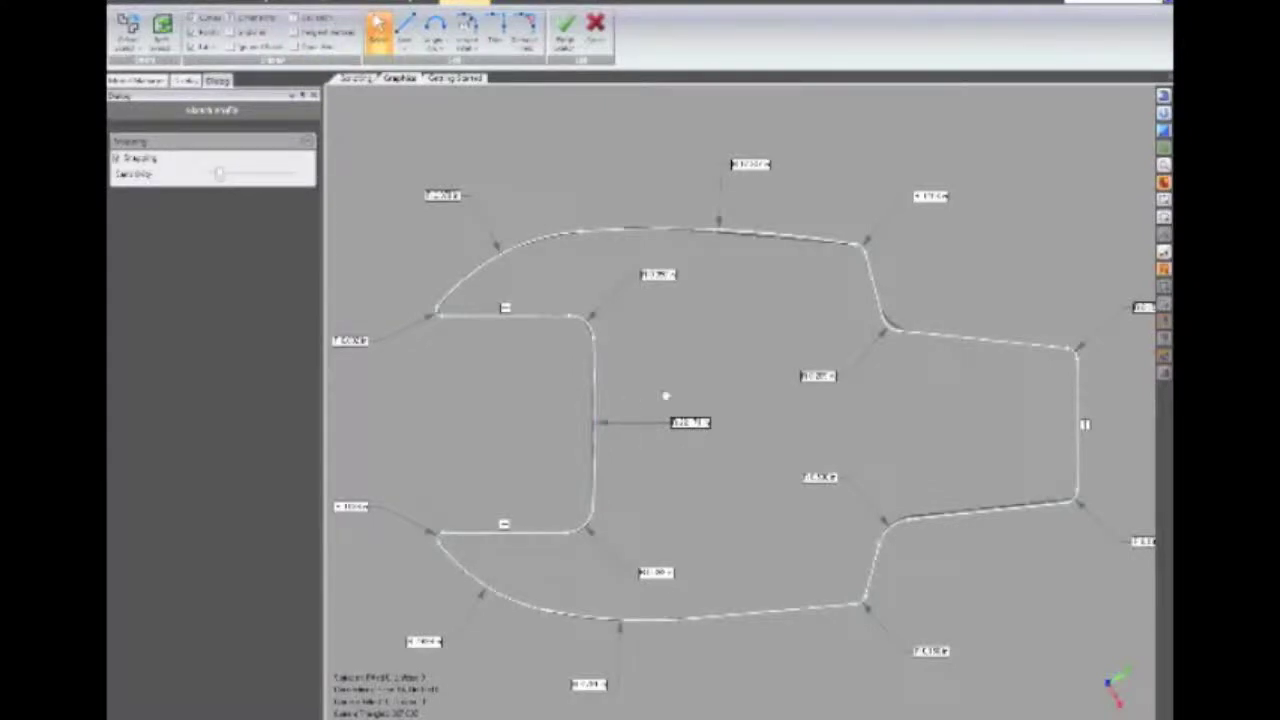
right_click(688, 325)
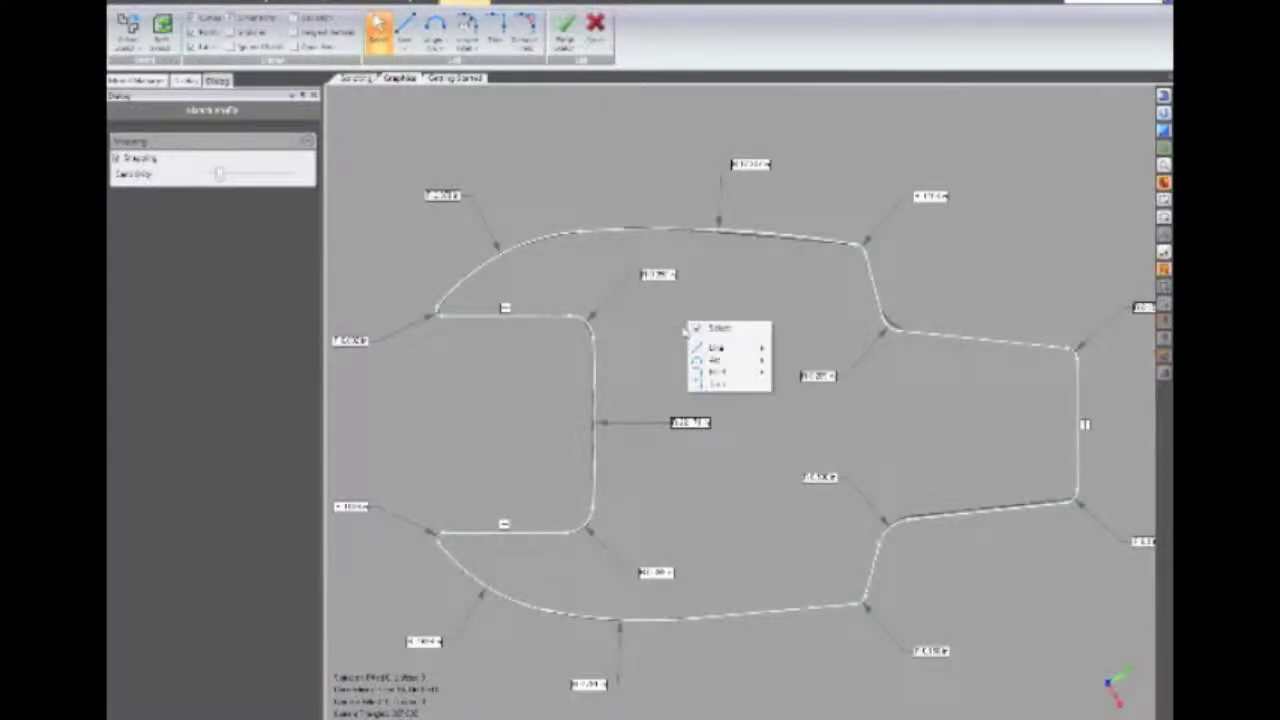
left_click(669, 373)
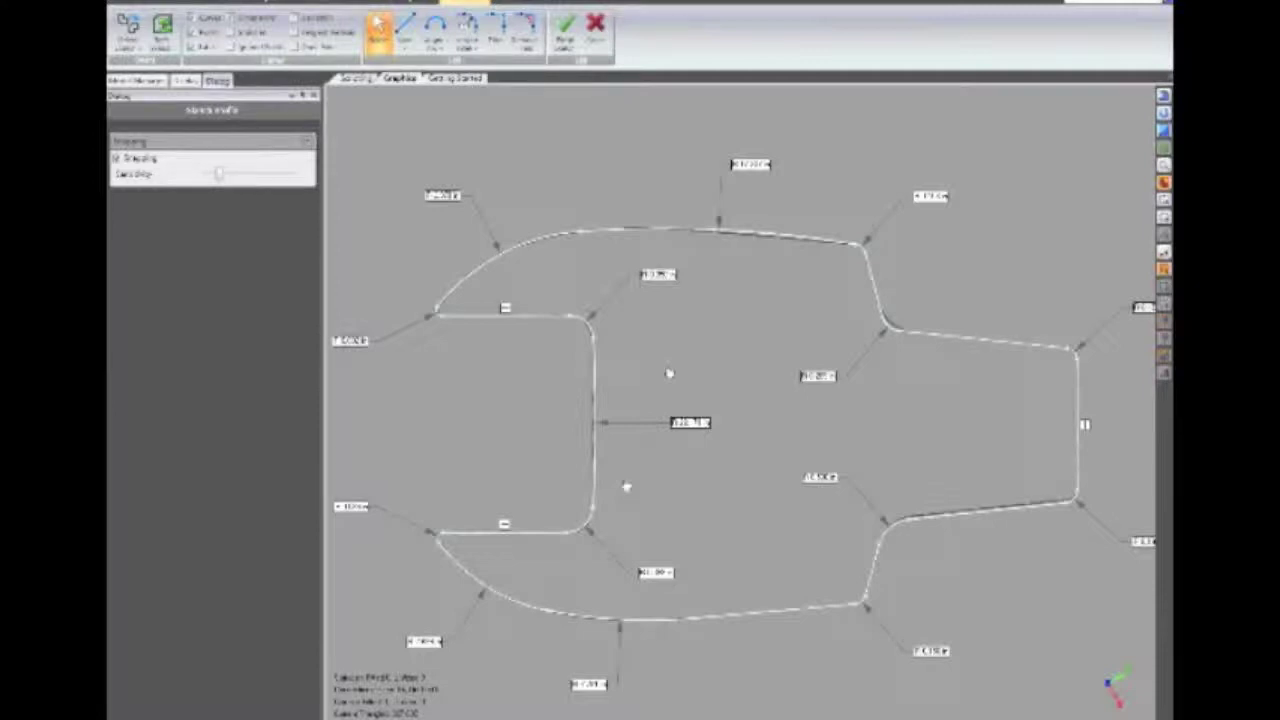
- Replace the notch's shallow end arc and its two corner fillets with a straight vertical line
mouse_move(614, 329)
left_mouse_down()
mouse_move(575, 420)
mouse_move(590, 560)
mouse_move(603, 555)
left_mouse_up()
key("Delete")
left_click(405, 30)
scroll(597, 357, "up", 5)
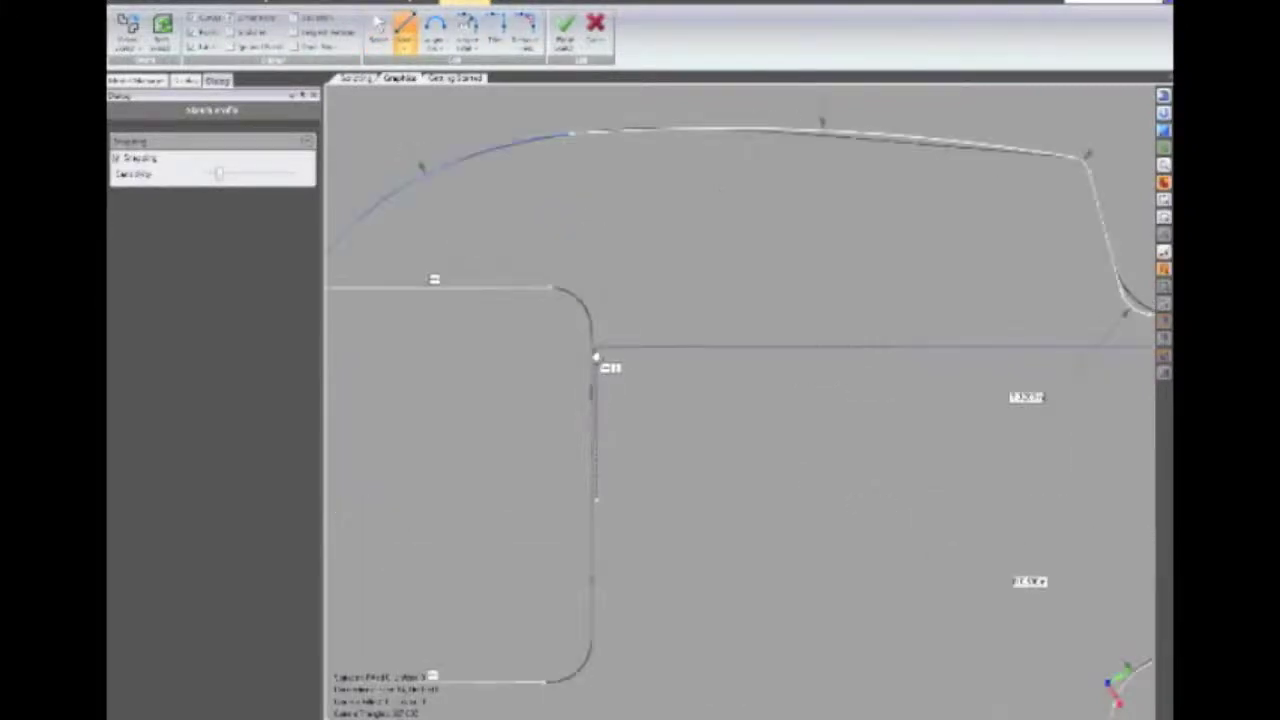
left_click(593, 326)
scroll(606, 600, "down", 5)
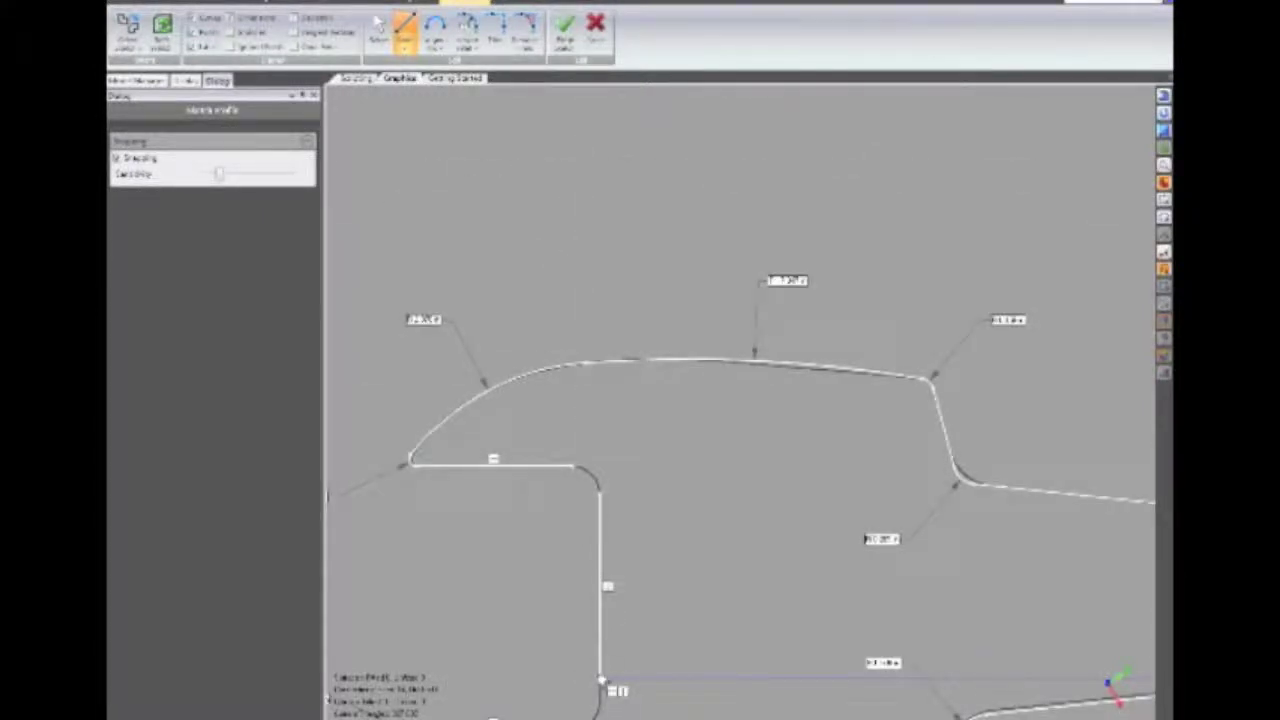
left_click(601, 667)
scroll(645, 597, "down", 1)
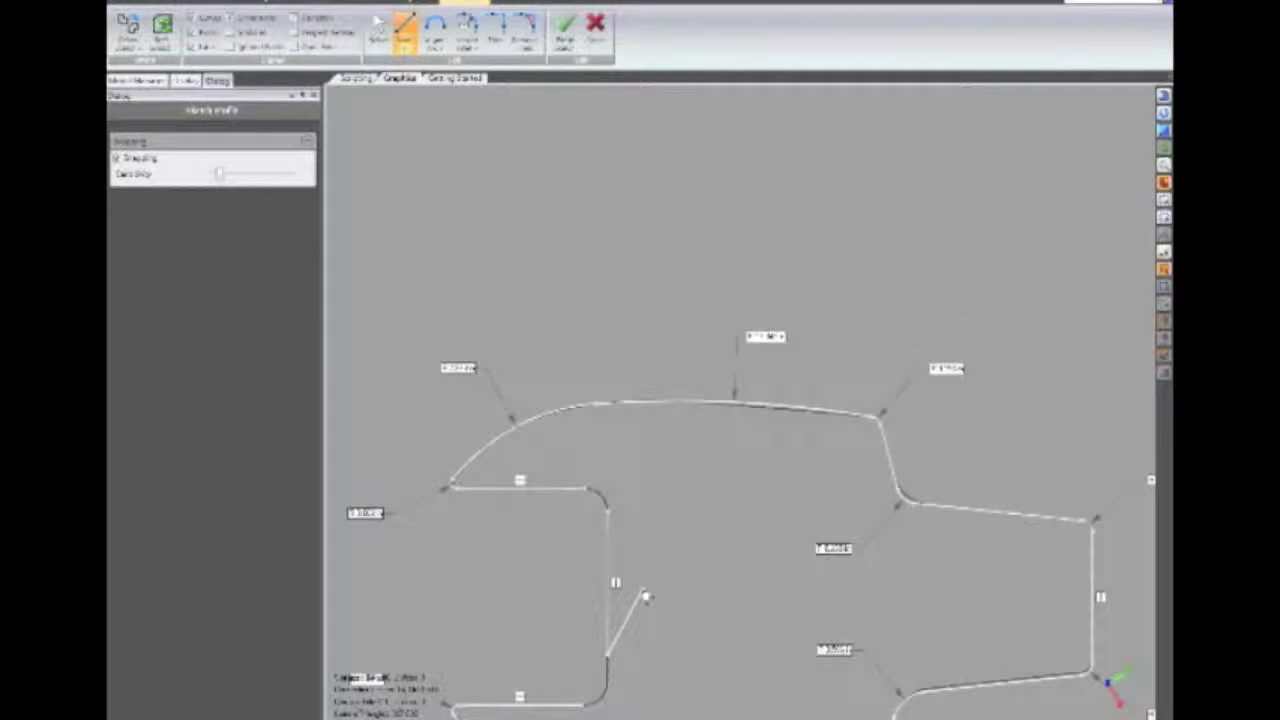
key("Escape")
- Trim the notch's two horizontal edges and its vertical end line so they meet in sharp corners
scroll(645, 595, "down", 3)
scroll(630, 545, "up", 5)
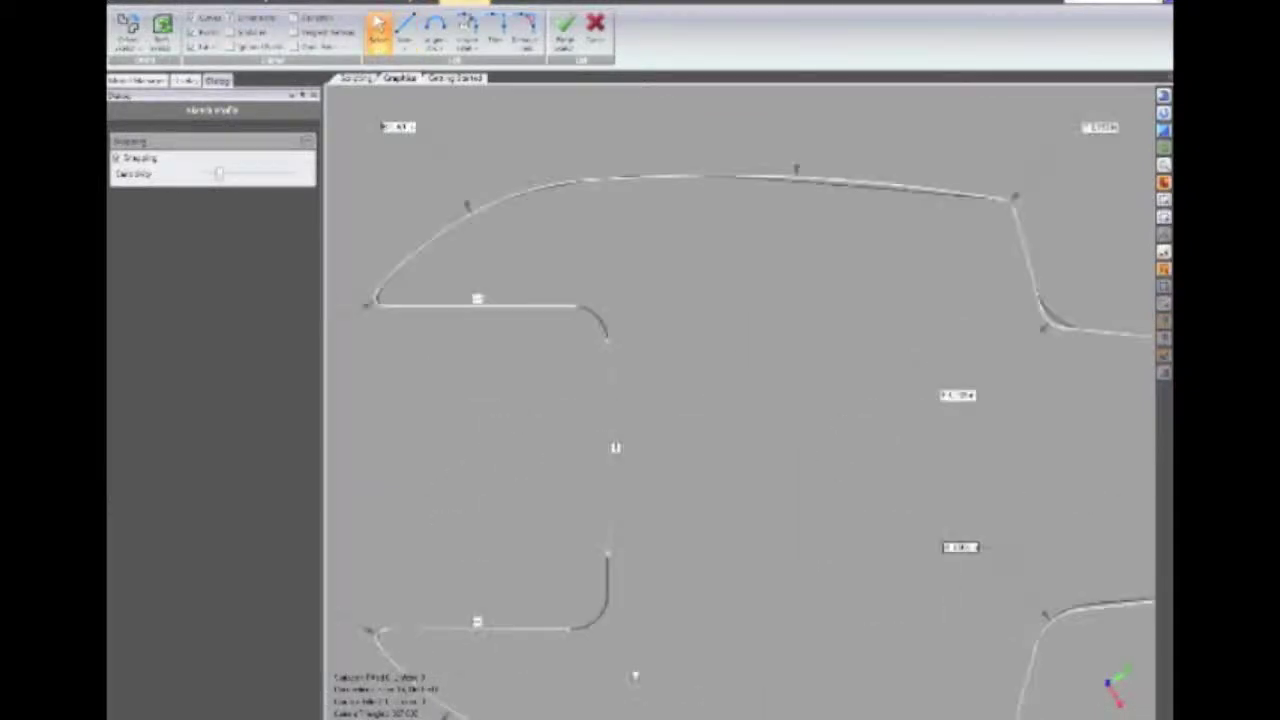
left_click(495, 30)
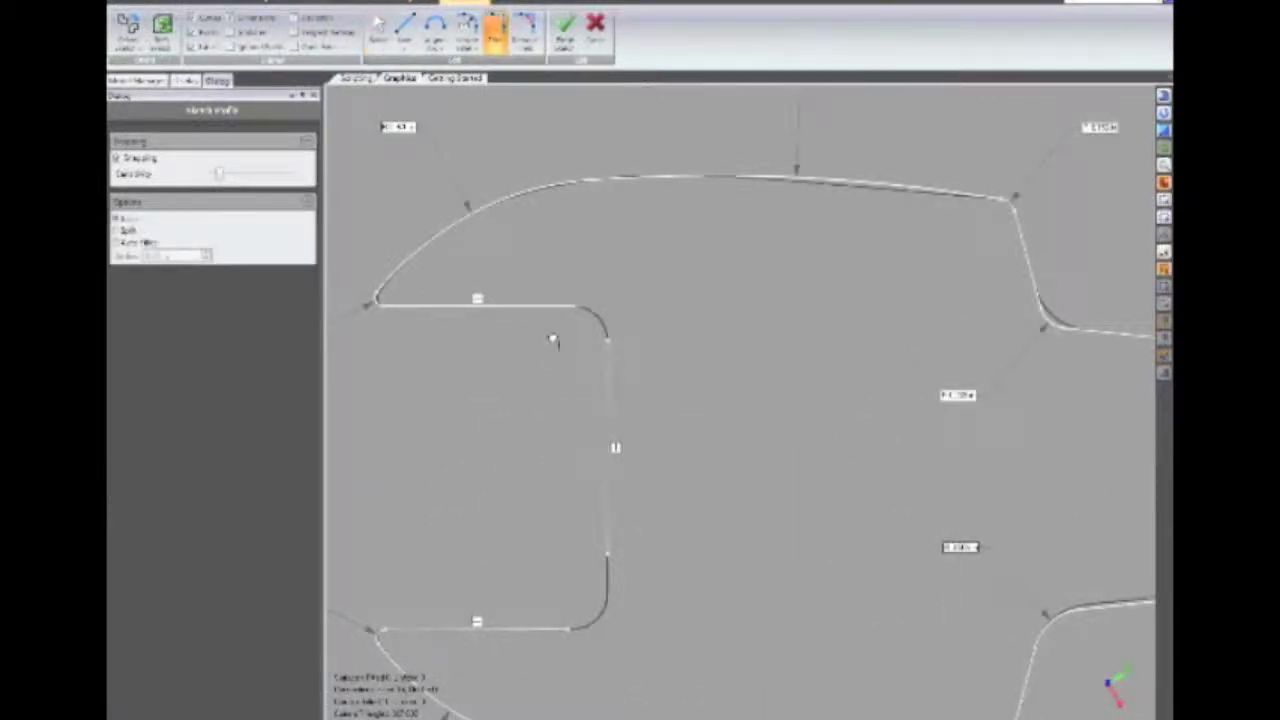
left_click(540, 306)
left_click(608, 372)
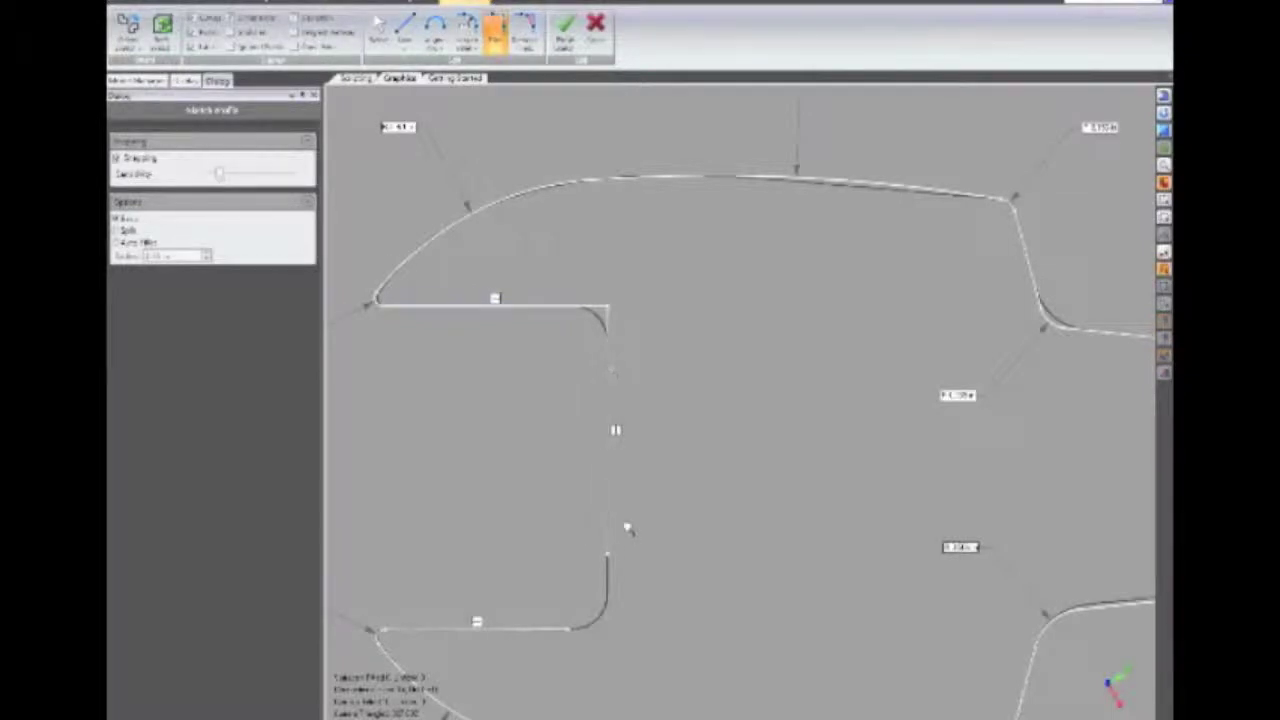
left_click(562, 628)
left_click(607, 530)
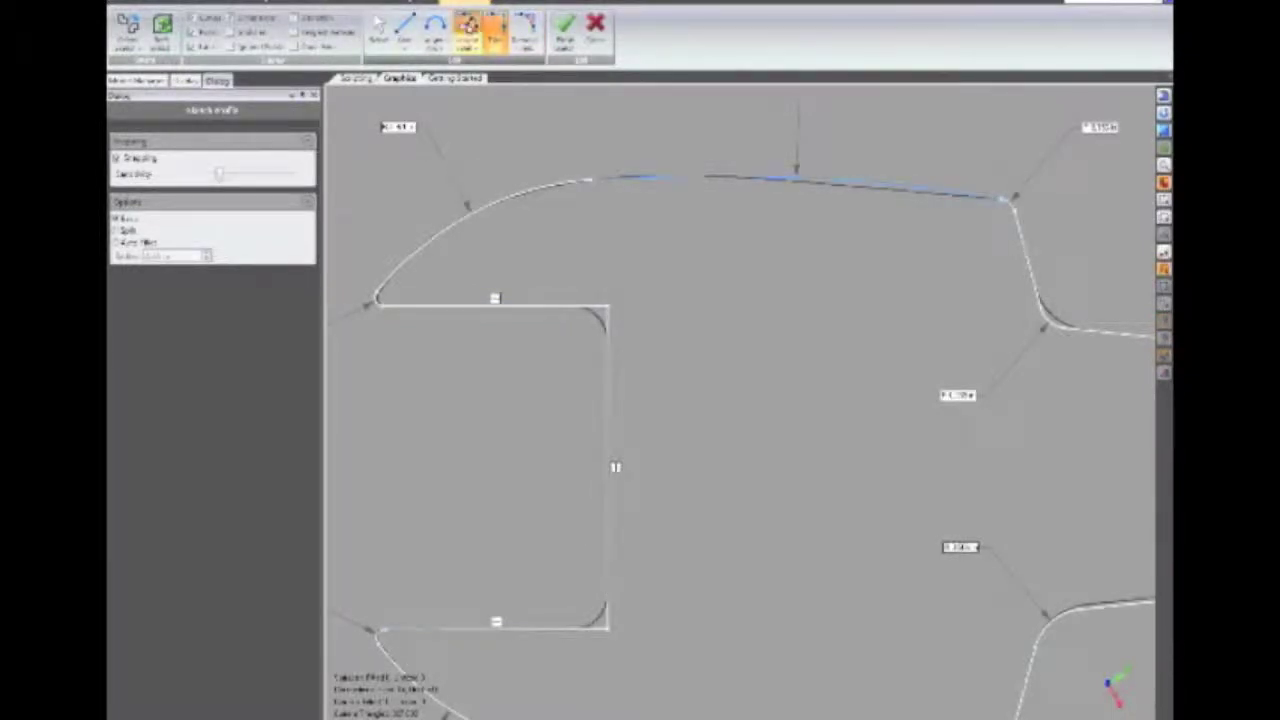
- Round the notch's upper corner with a fitted fillet and its lower corner with a freehand-sized fillet following the section curve
left_click(467, 30)
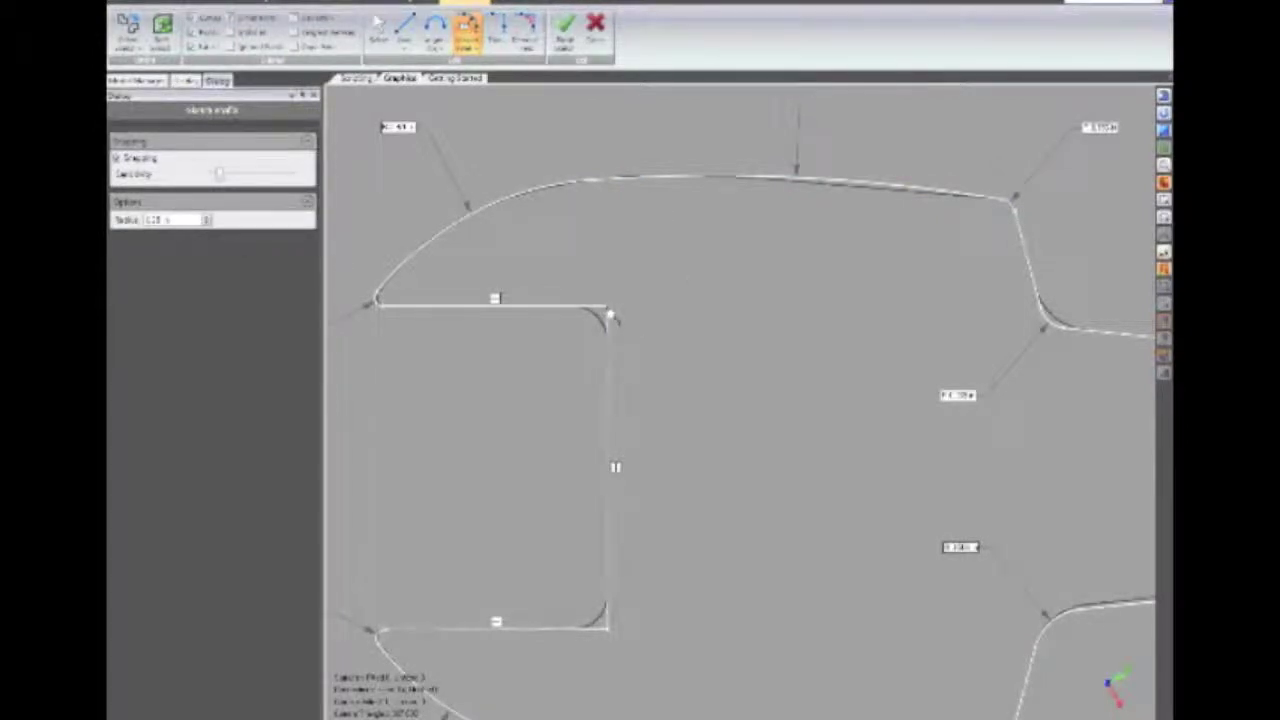
left_click(610, 316)
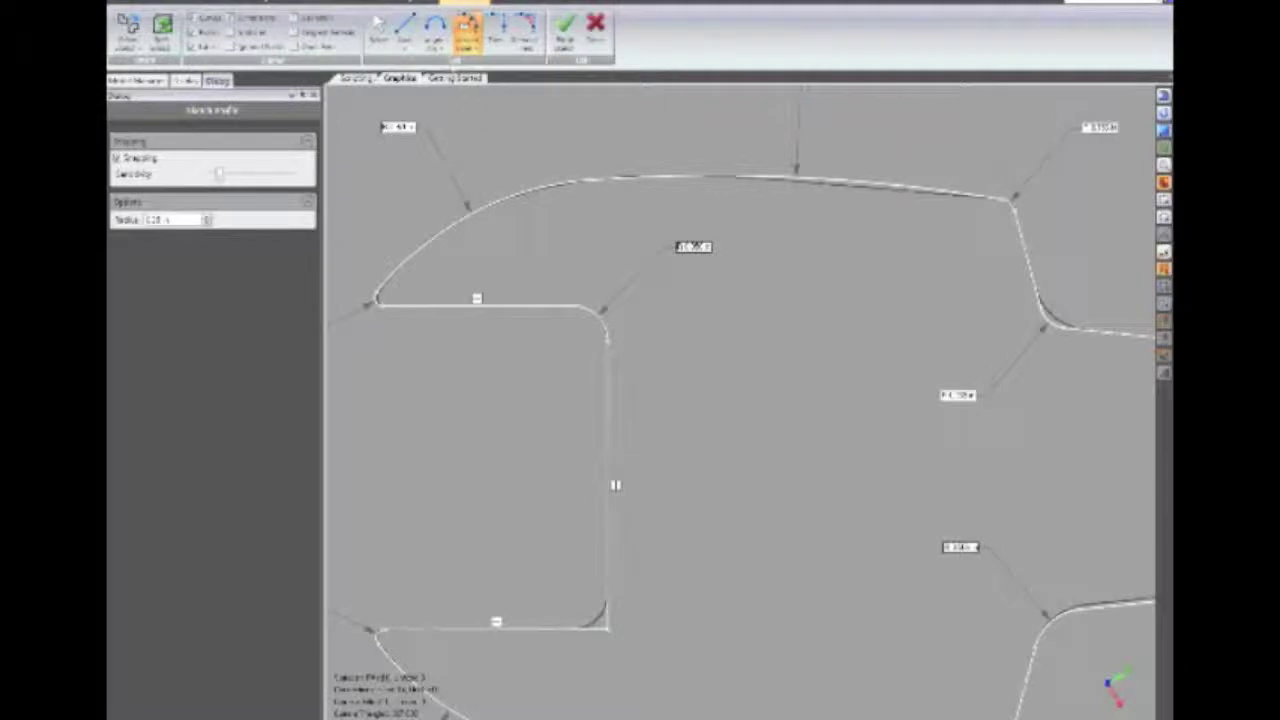
left_click(465, 48)
left_click(480, 79)
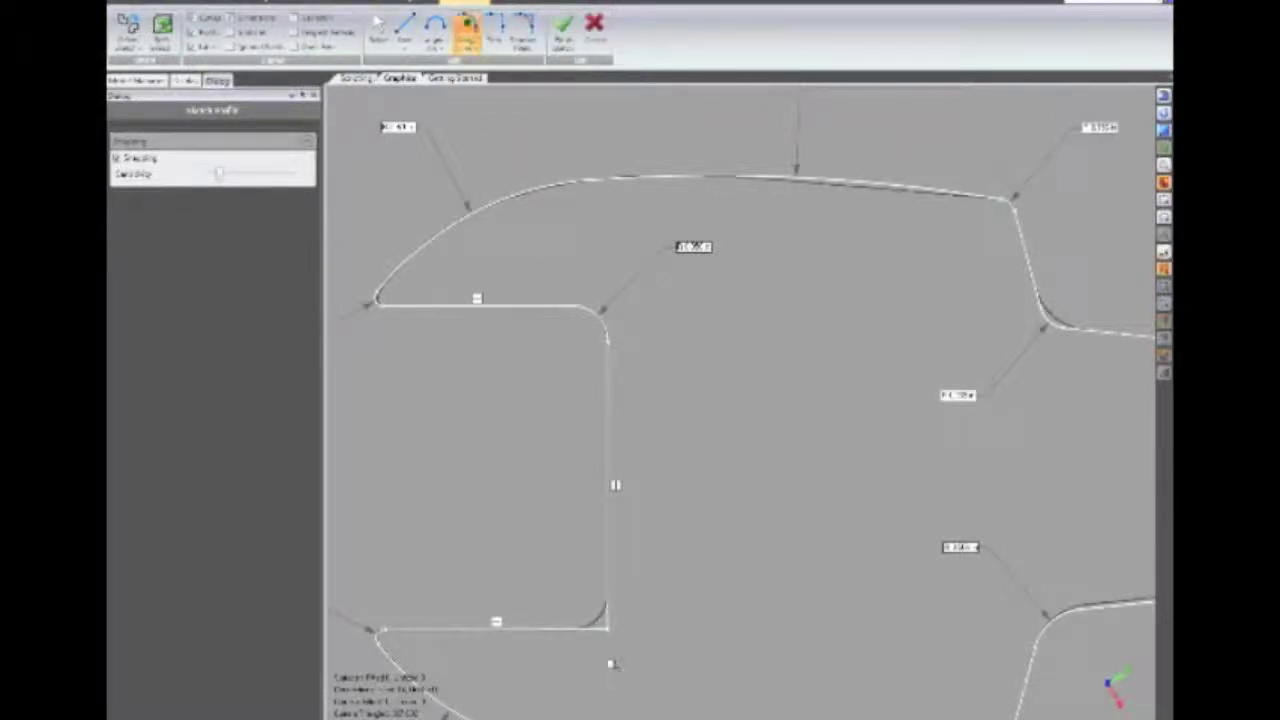
scroll(606, 645, "up", 5)
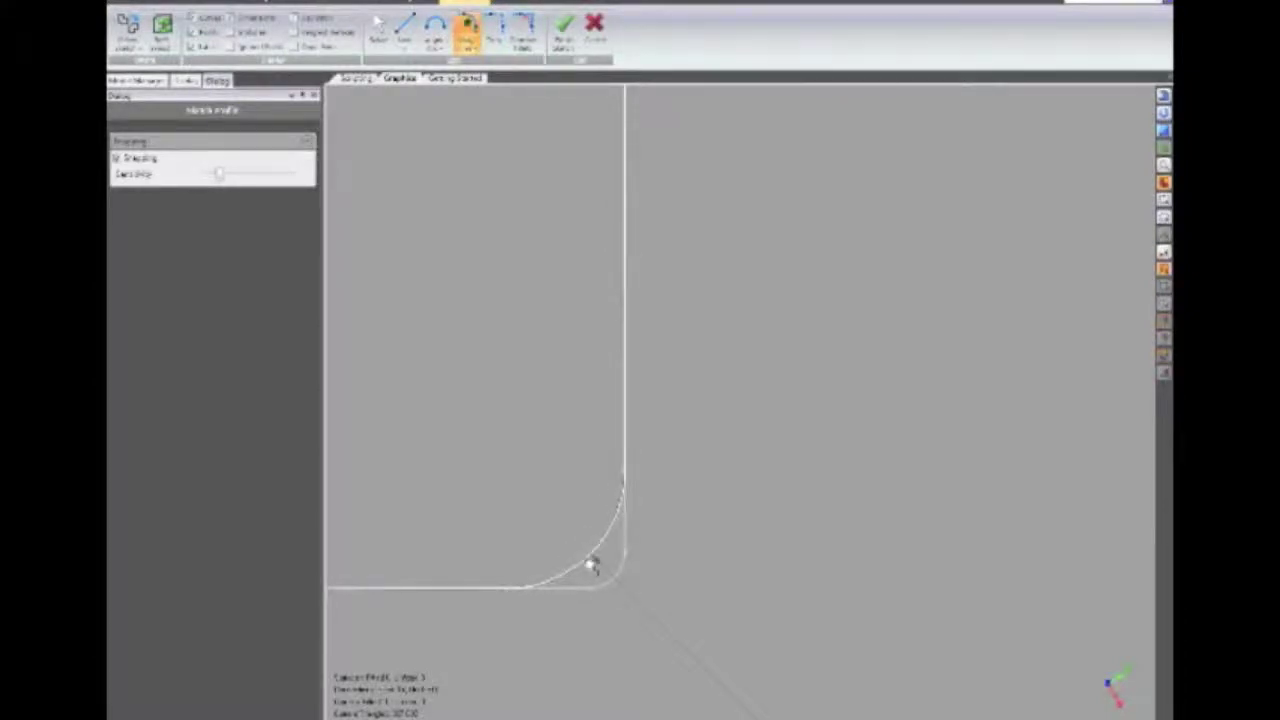
left_click(592, 563)
scroll(592, 563, "down", 5)
scroll(594, 614, "up", 2)
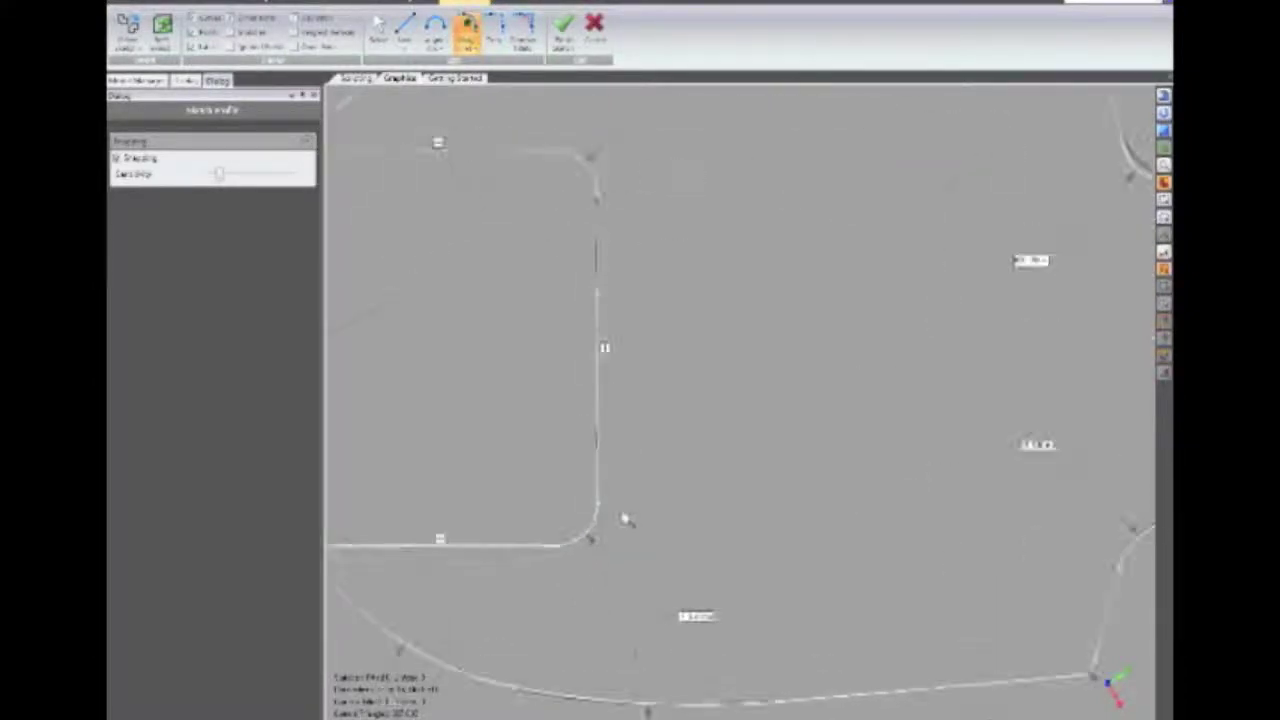
- Fine-tune the radius of the notch's lower corner fillet against the section curve
right_click(626, 436)
left_click(650, 446)
mouse_move(592, 535)
left_mouse_down()
mouse_move(577, 517)
mouse_move(591, 531)
left_mouse_up()
scroll(593, 540, "up", 1)
scroll(593, 540, "down", 4)
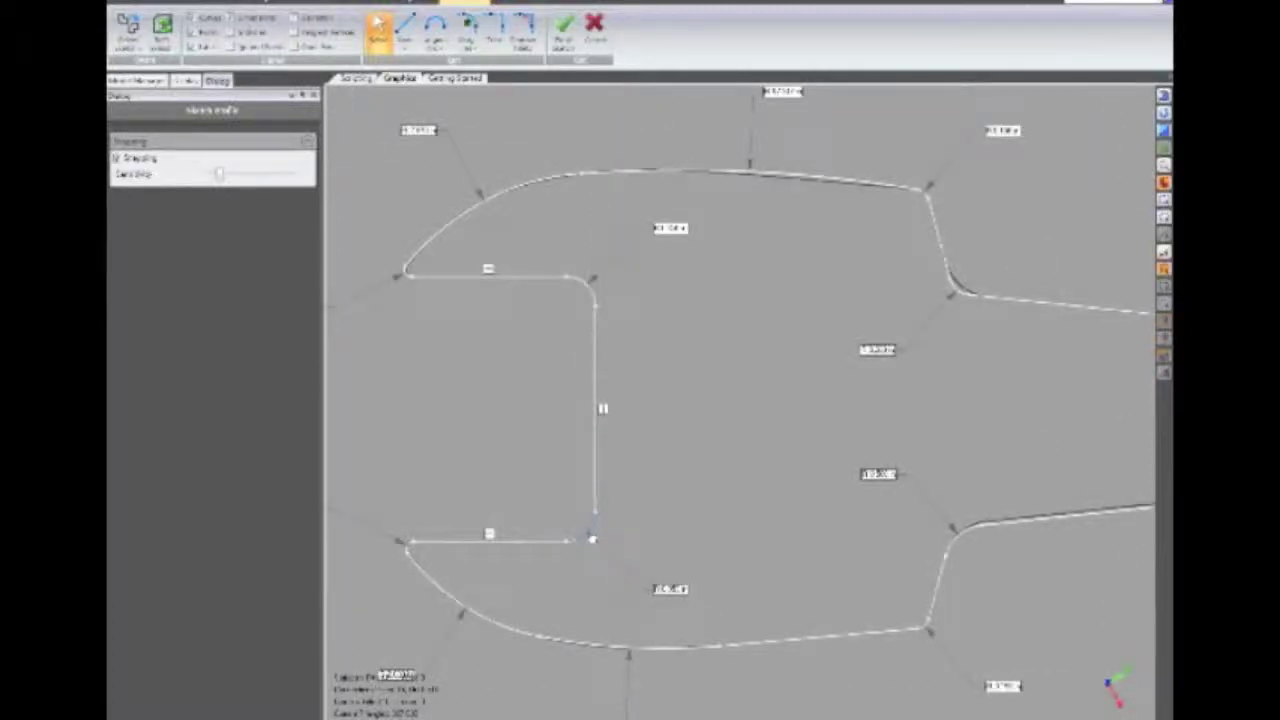
- Show the deviation colour map and adjust the fillet at the upper inner corner of the neck to the section curve
left_click(294, 20)
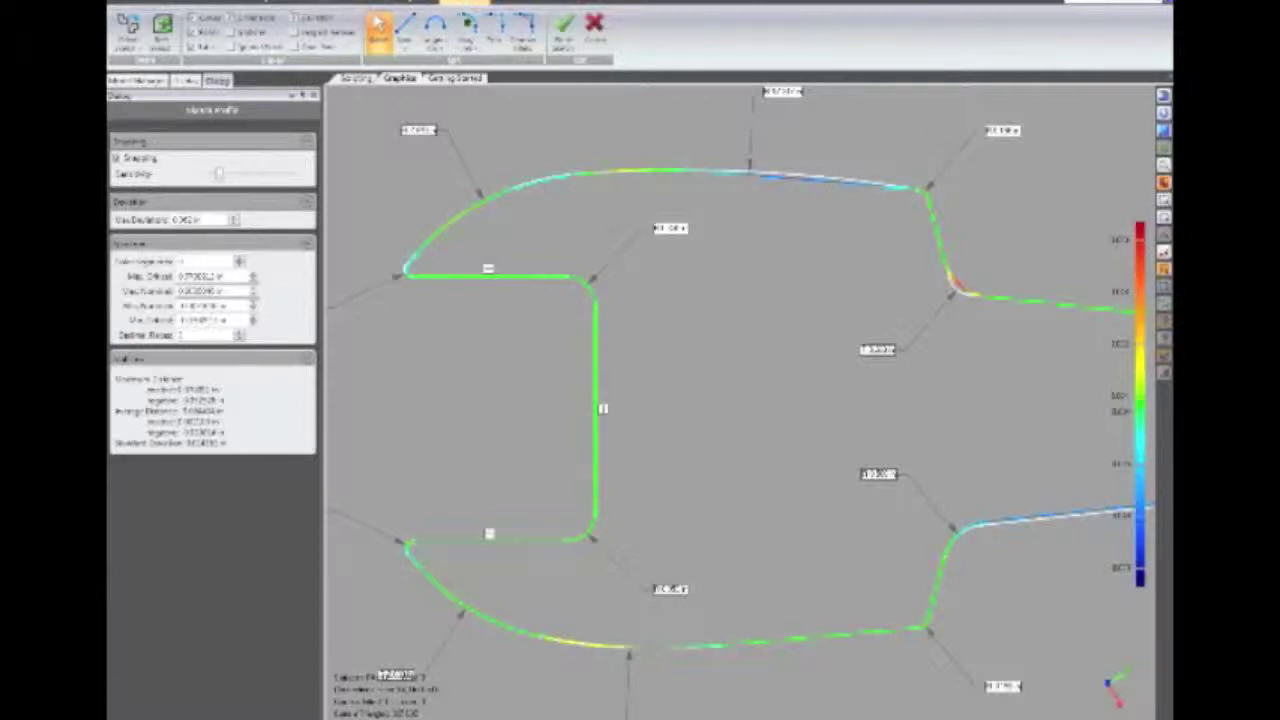
scroll(890, 248, "up", 6)
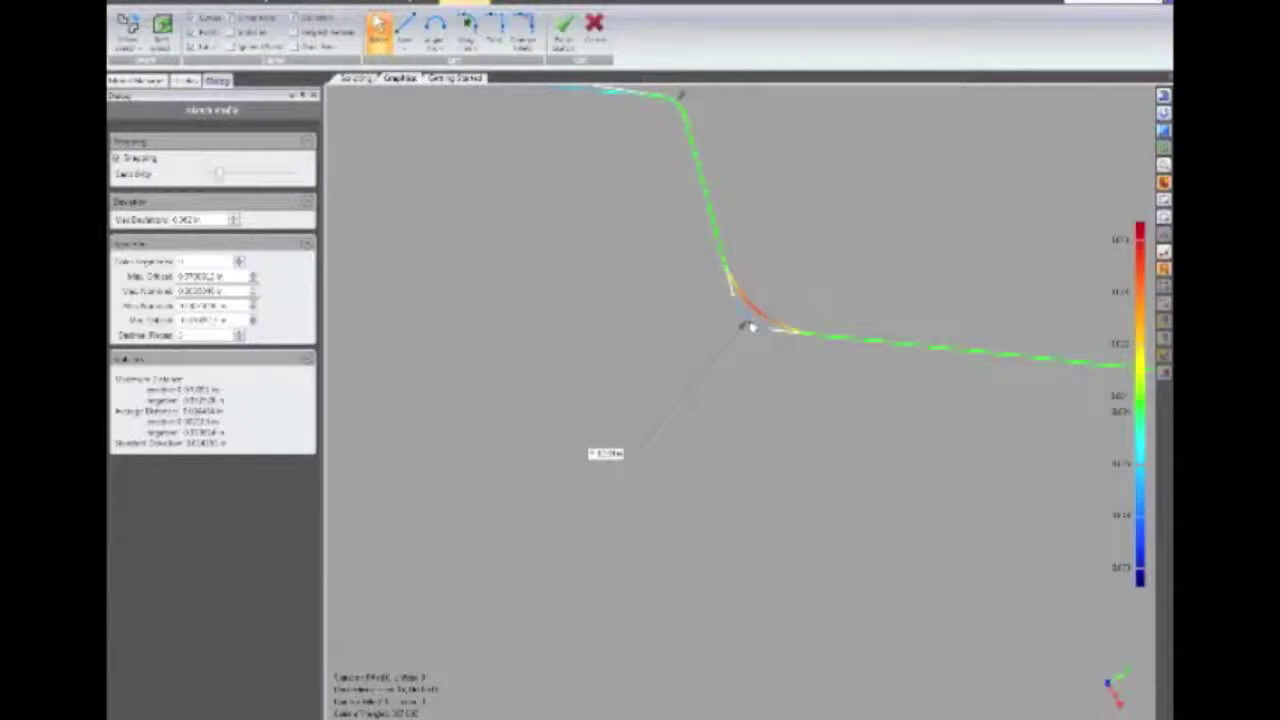
left_click_drag(766, 322, 767, 328)
scroll(768, 334, "down", 6)
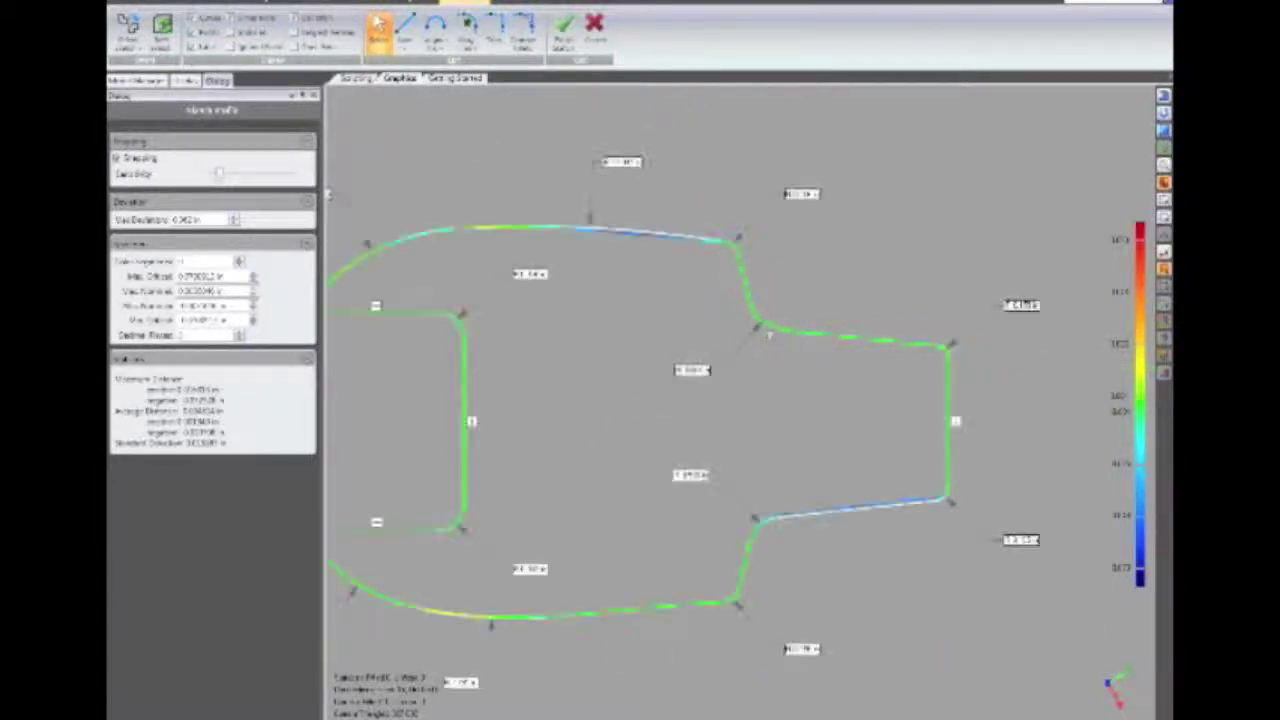
- Move the neck's lower slanted edge onto the section curve
scroll(817, 480, "up", 3)
scroll(948, 597, "up", 4)
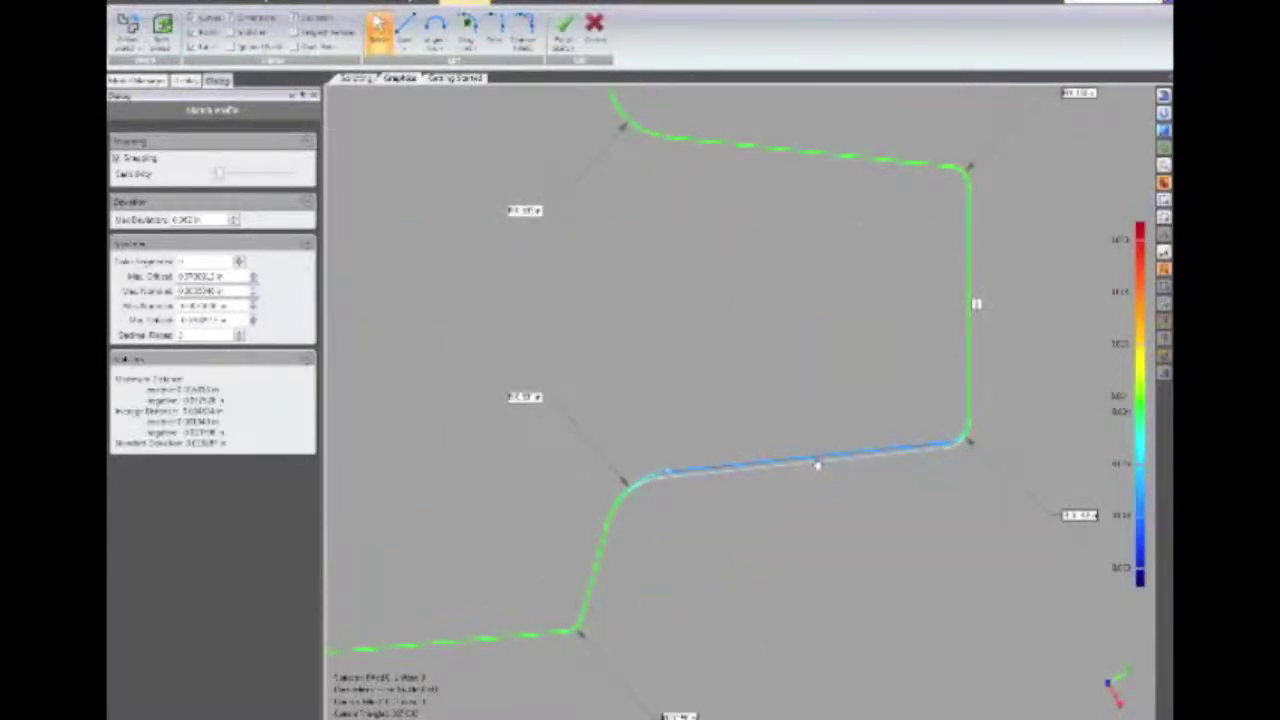
scroll(812, 478, "down", 3)
scroll(810, 485, "down", 1)
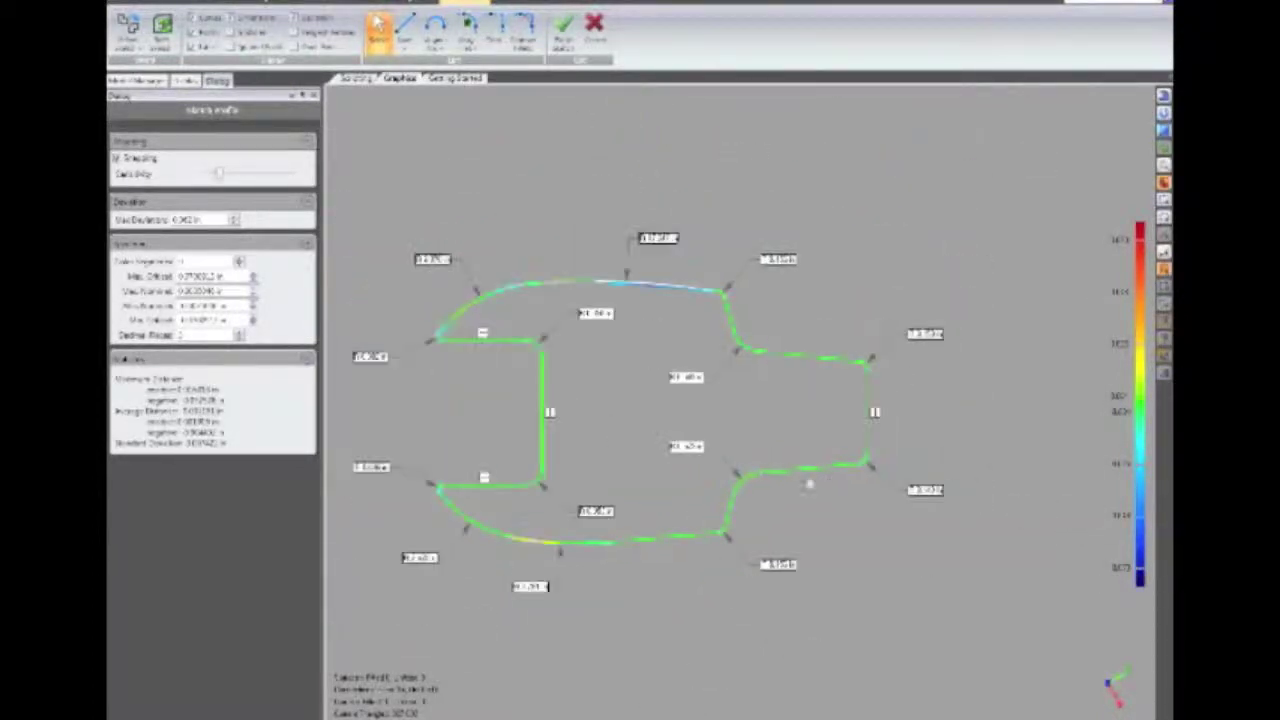
- Hide the deviation colour map and delete the long arc along the body's upper side
scroll(660, 287, "up", 2)
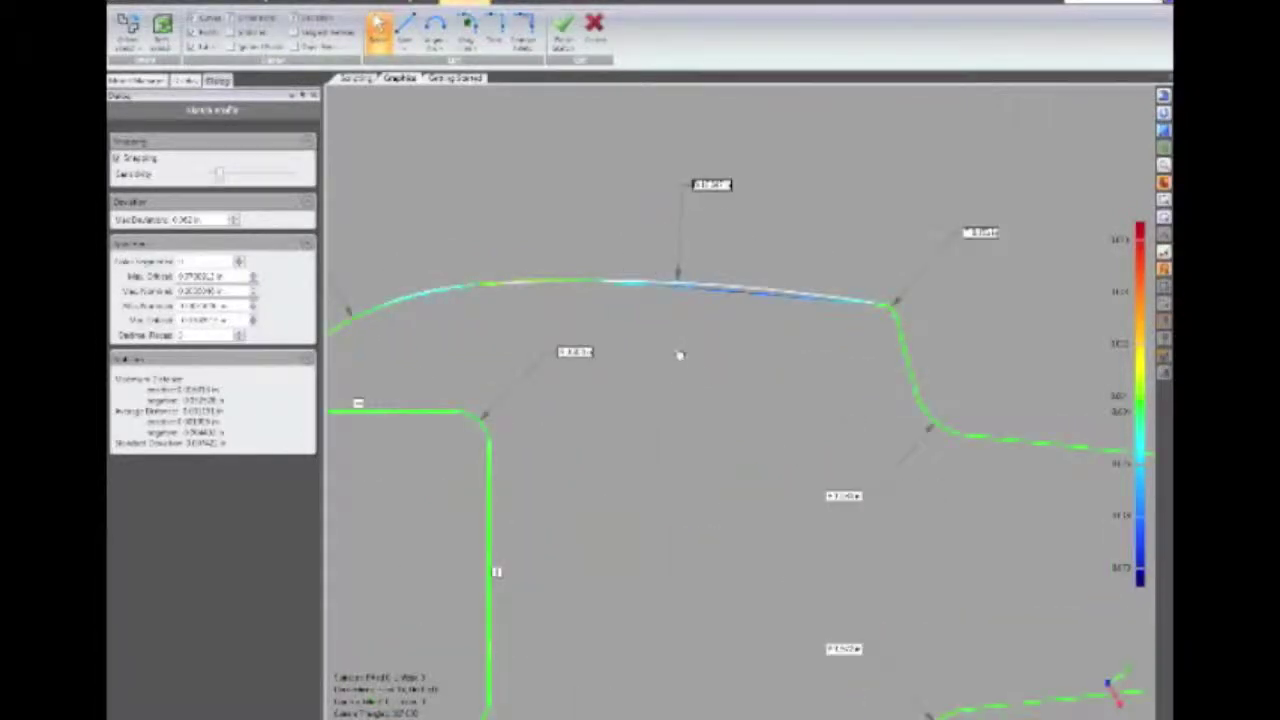
left_click(296, 18)
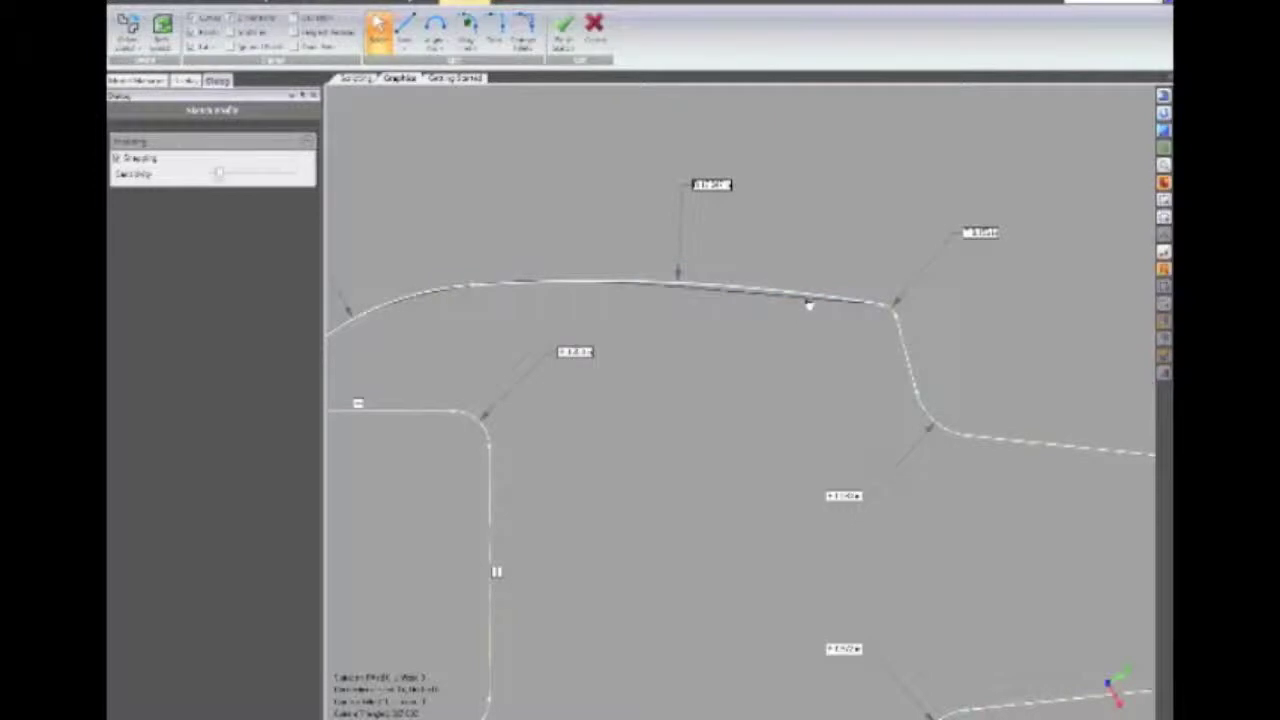
left_click(685, 277)
left_click(686, 279)
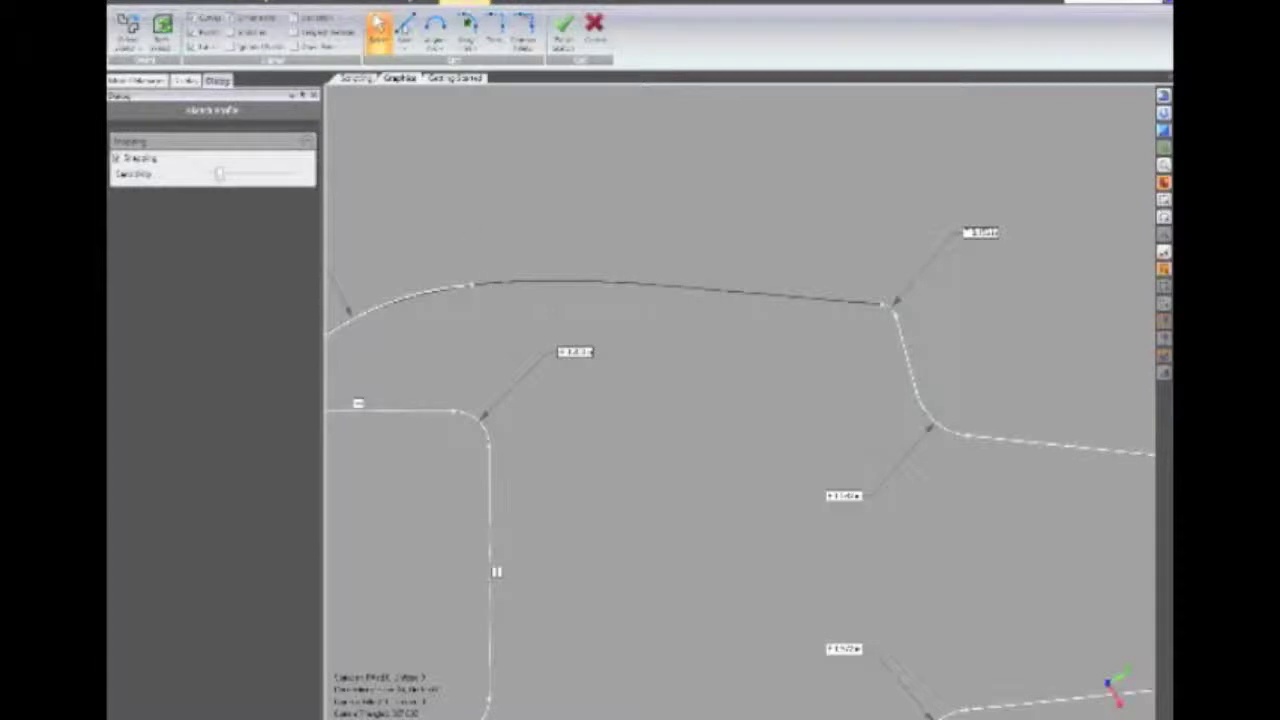
- Rebuild the body's upper side with a best-fit line extended to the rear corner and an arc joining it to the front curve
left_click(404, 40)
left_click(430, 76)
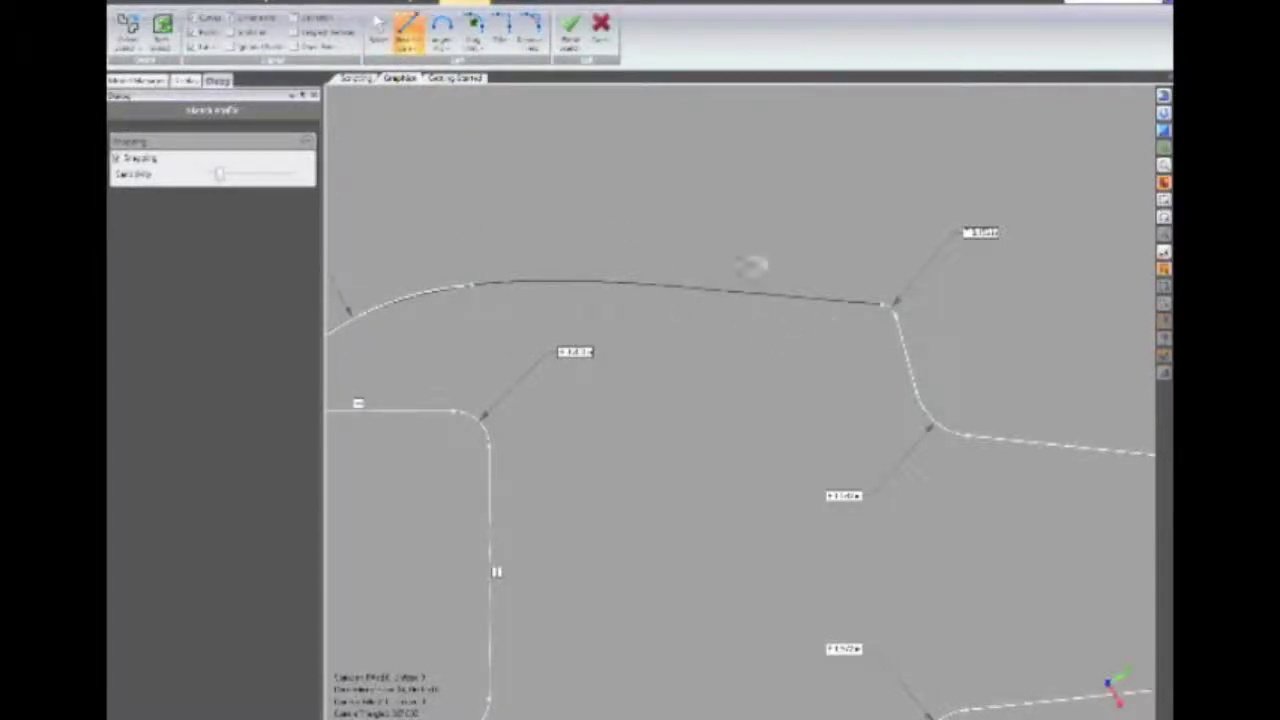
left_click(640, 328)
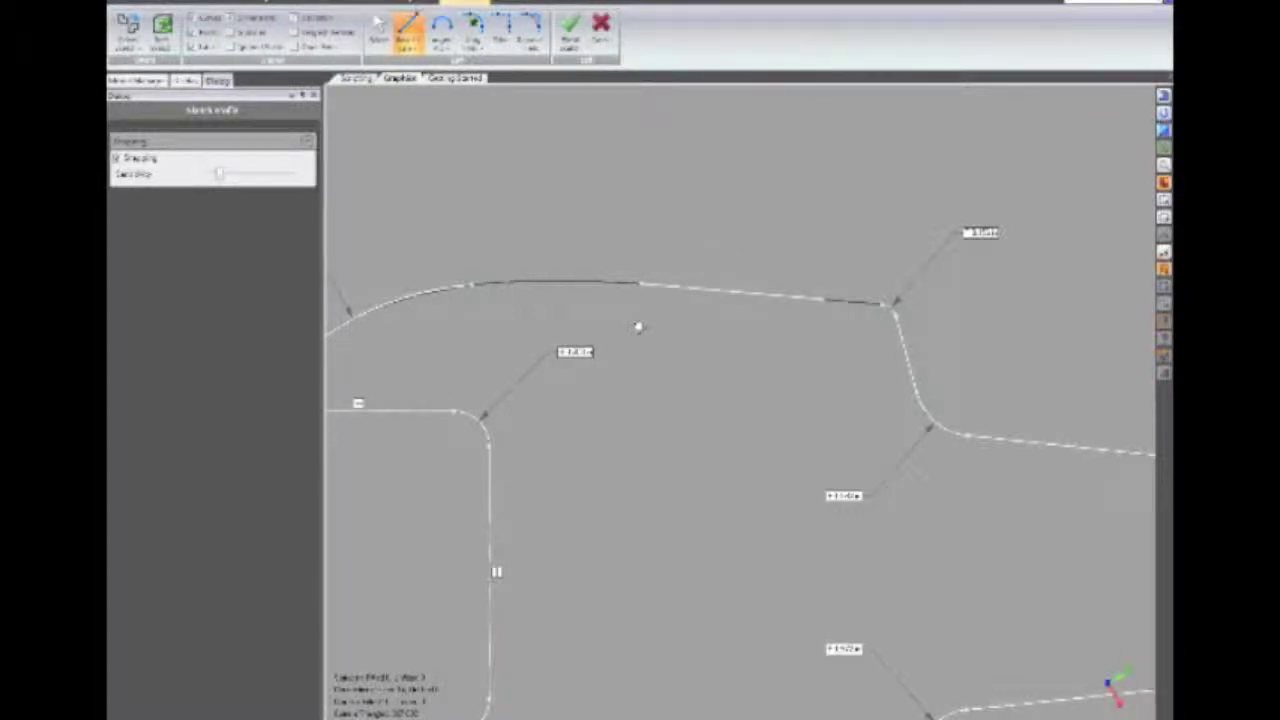
left_click(442, 30)
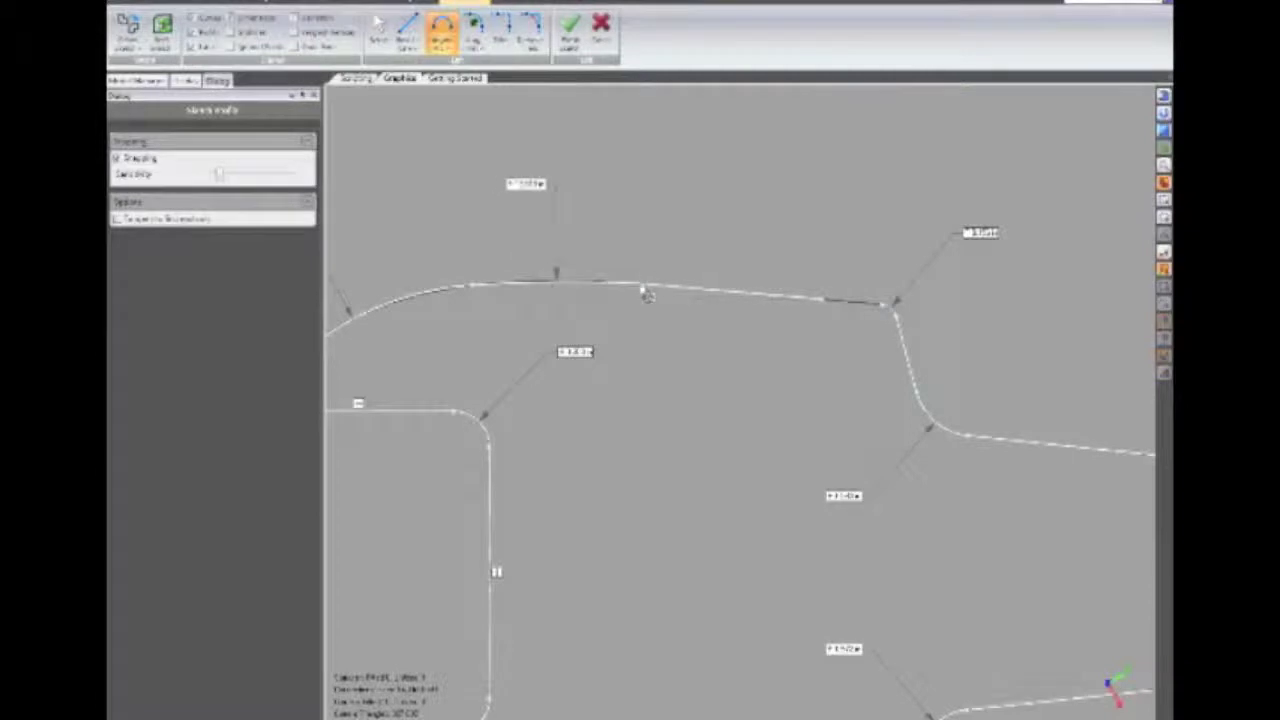
right_click(730, 334)
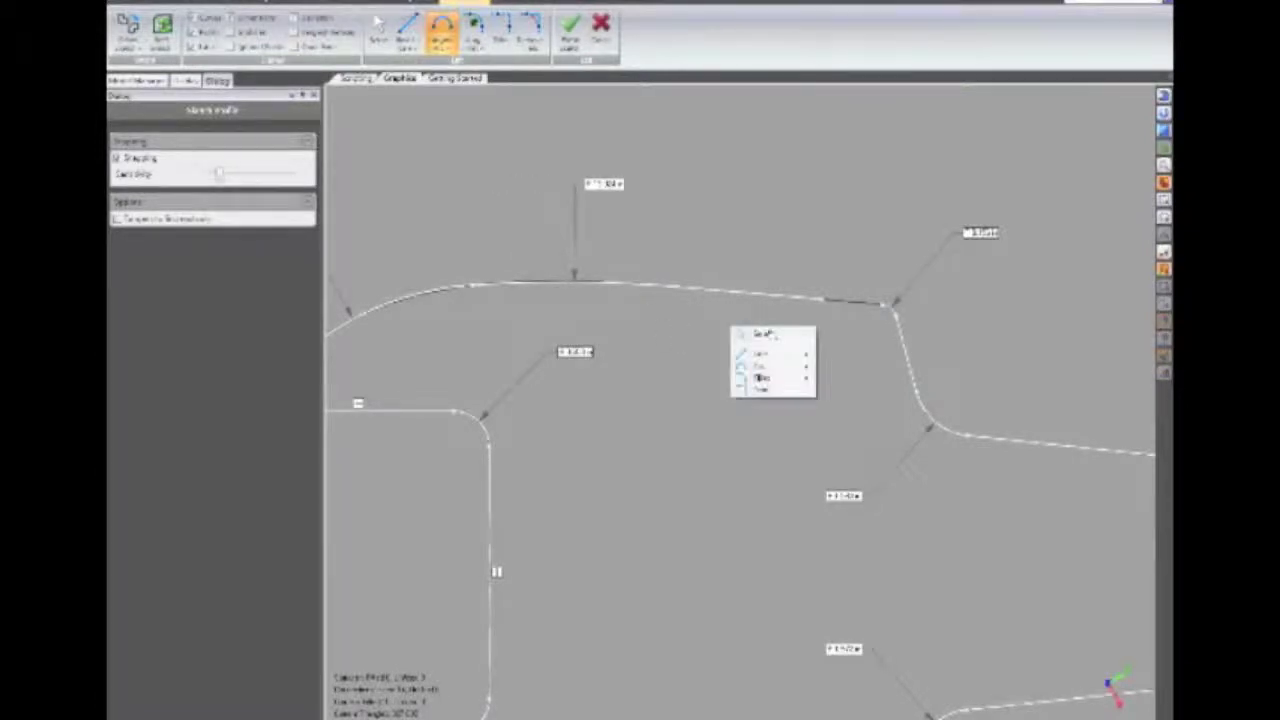
left_click(765, 334)
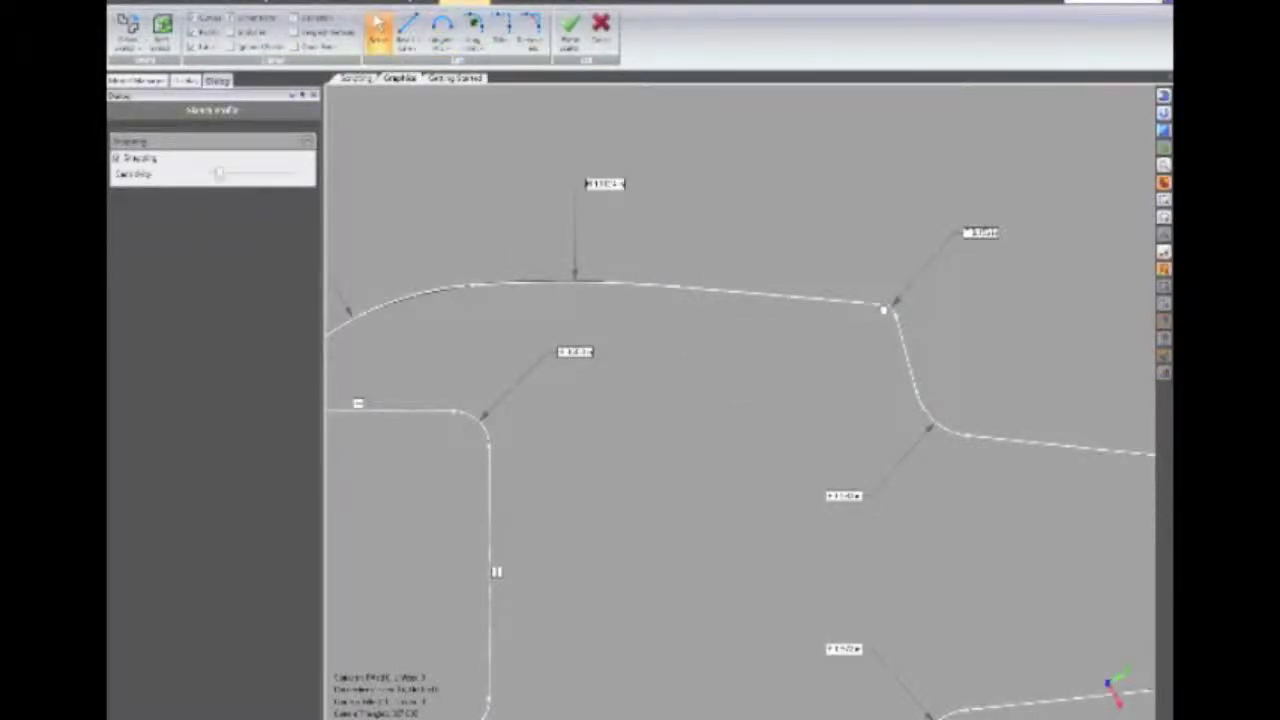
scroll(842, 372, "down", 4)
scroll(847, 430, "up", 1)
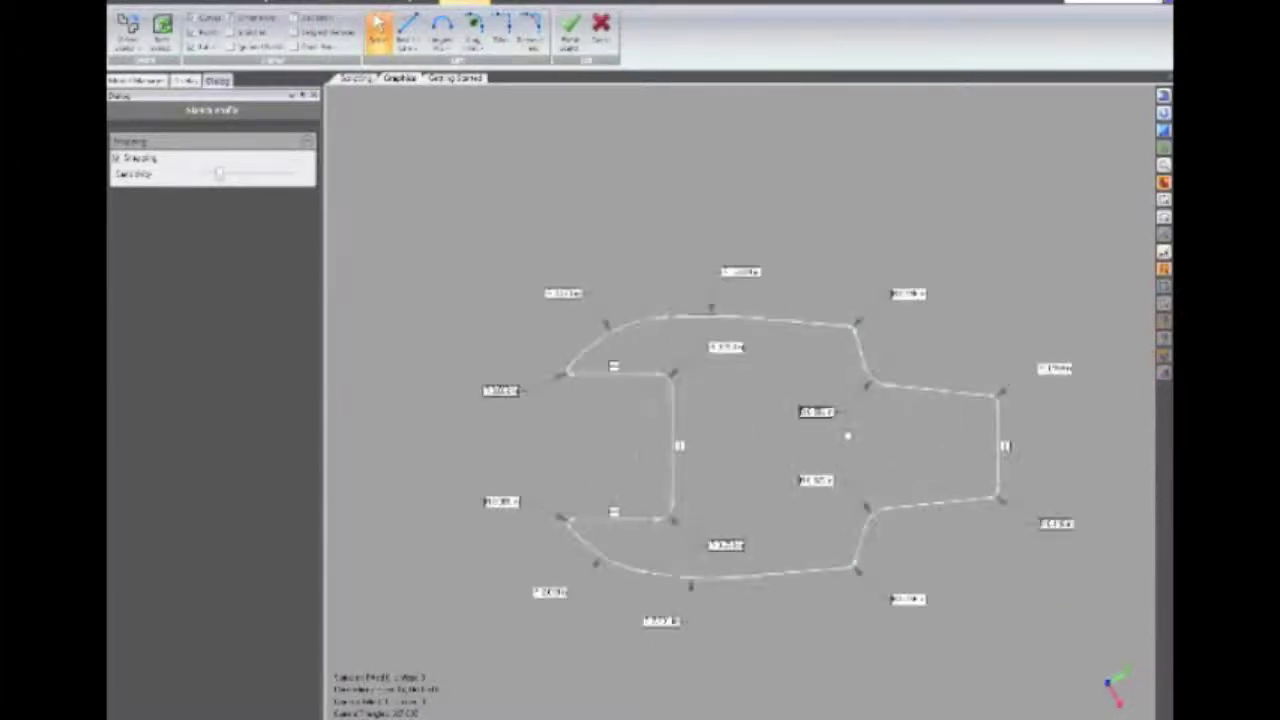
- Show the tangency markers along the whole sketch profile to check how its lines and arcs join, and hide them again
scroll(848, 437, "up", 1)
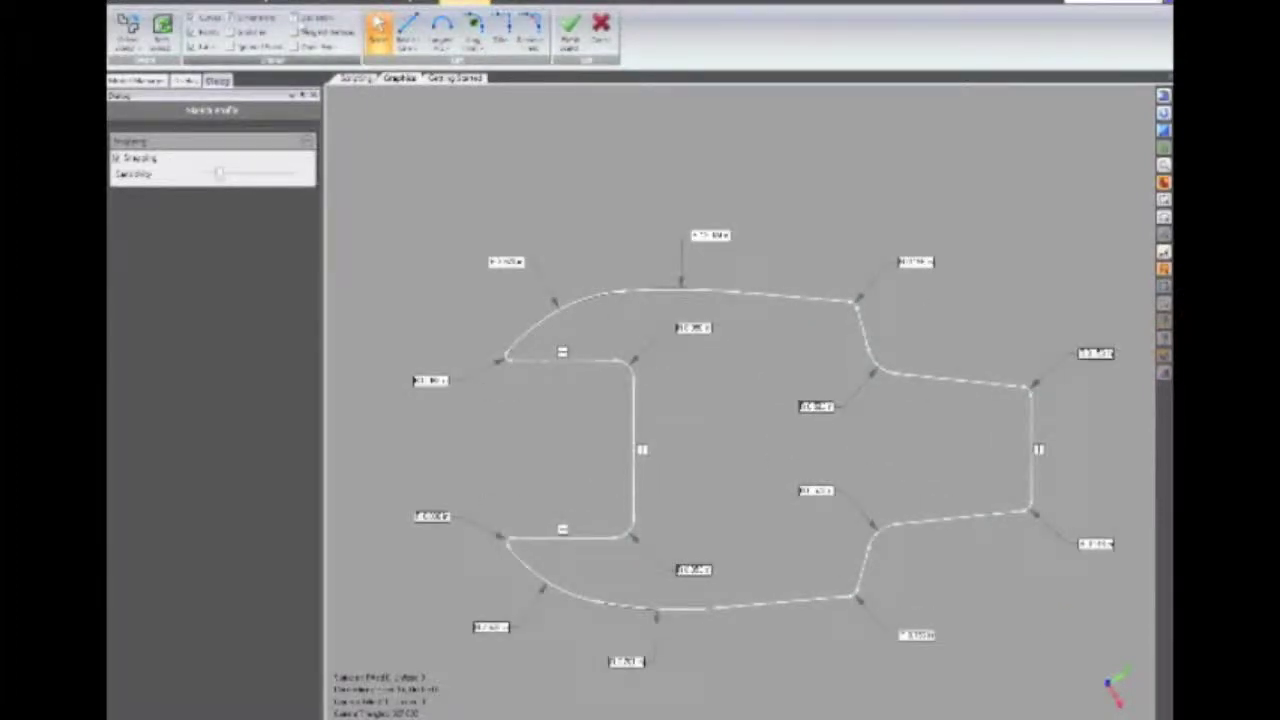
left_click(296, 18)
left_click(296, 18)
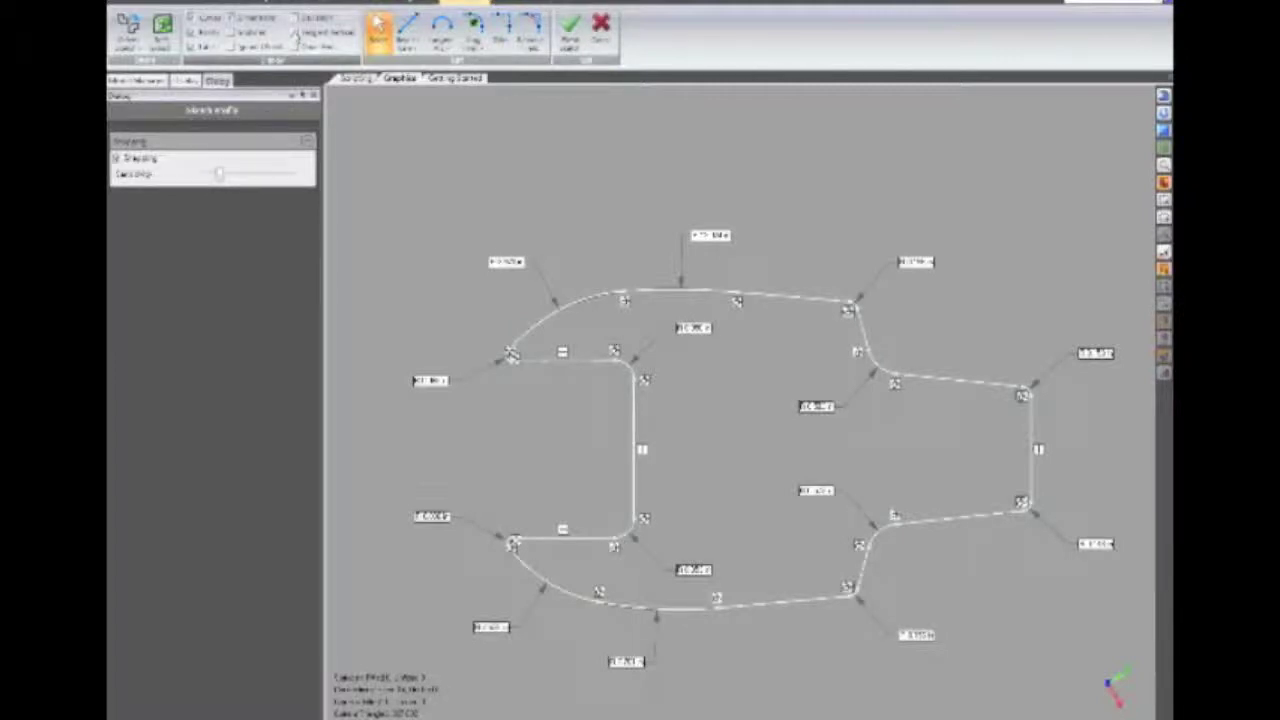
left_click(296, 33)
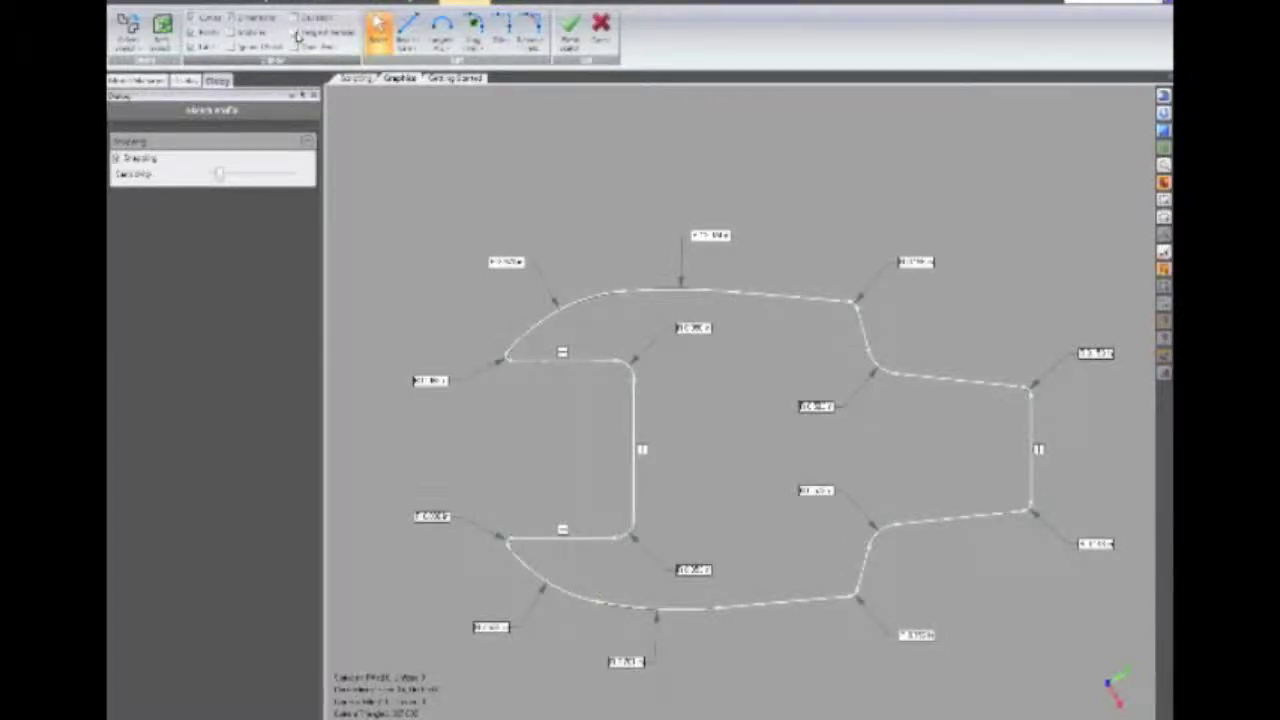
- Remove the small fillets from the sketch profile so the neck, shoulder and slot corners become sharp
scroll(1100, 530, "up", 4)
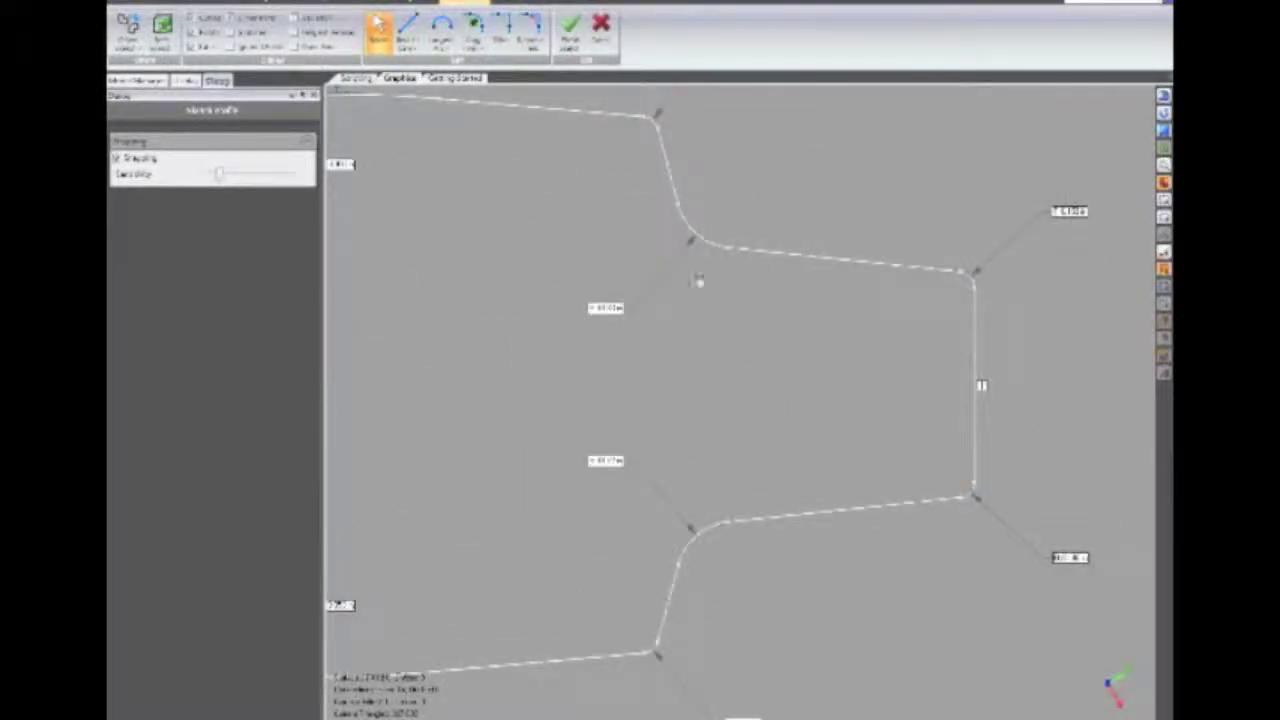
scroll(759, 348, "down", 1)
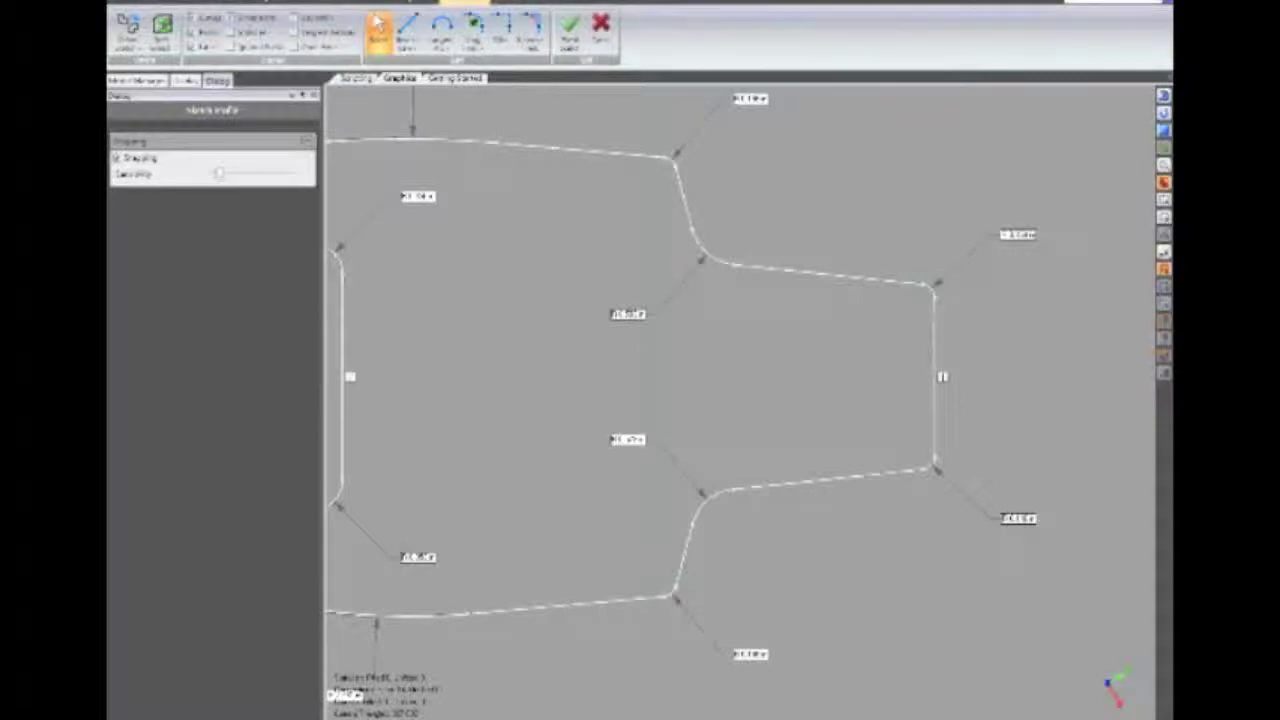
left_click(530, 30)
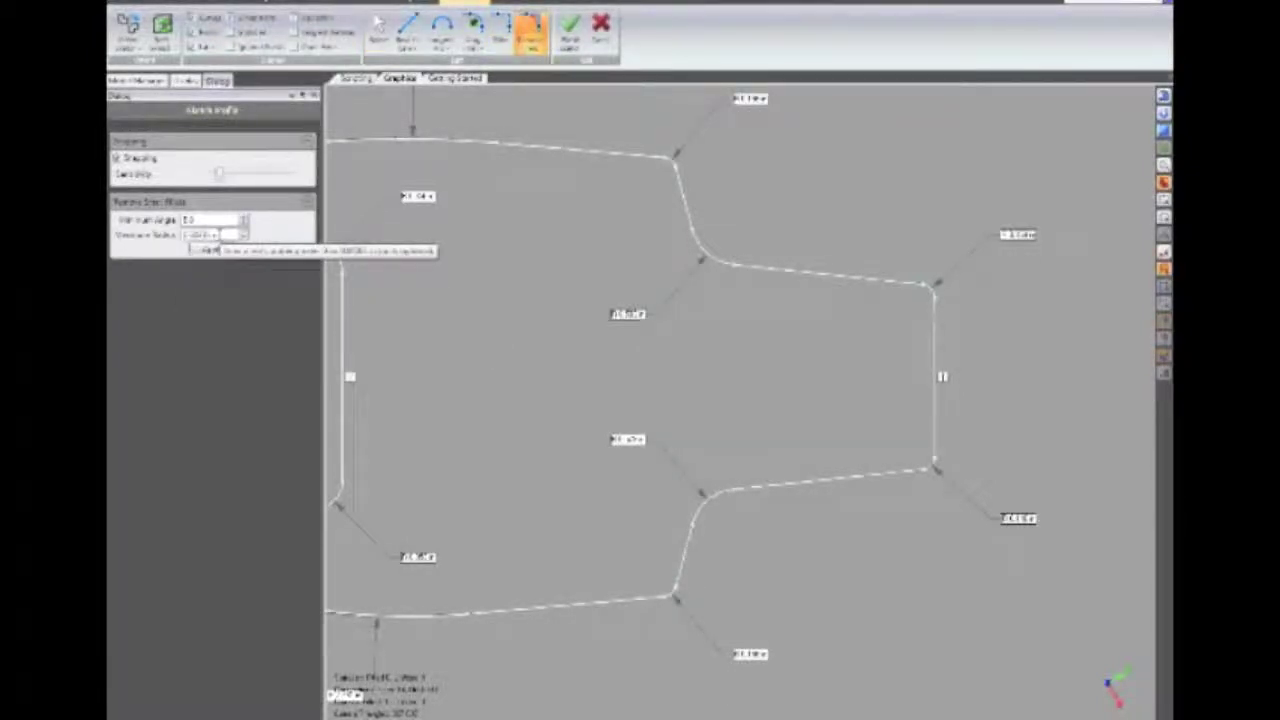
left_click(207, 250)
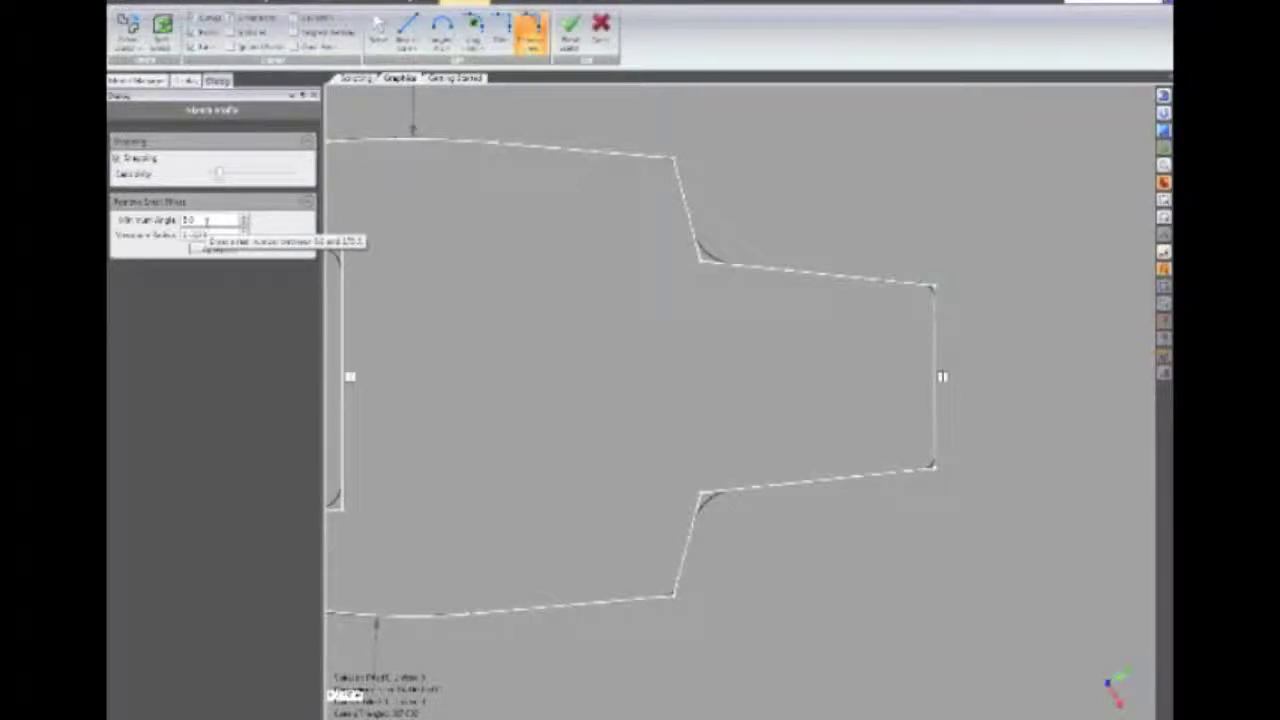
scroll(663, 388, "down", 3)
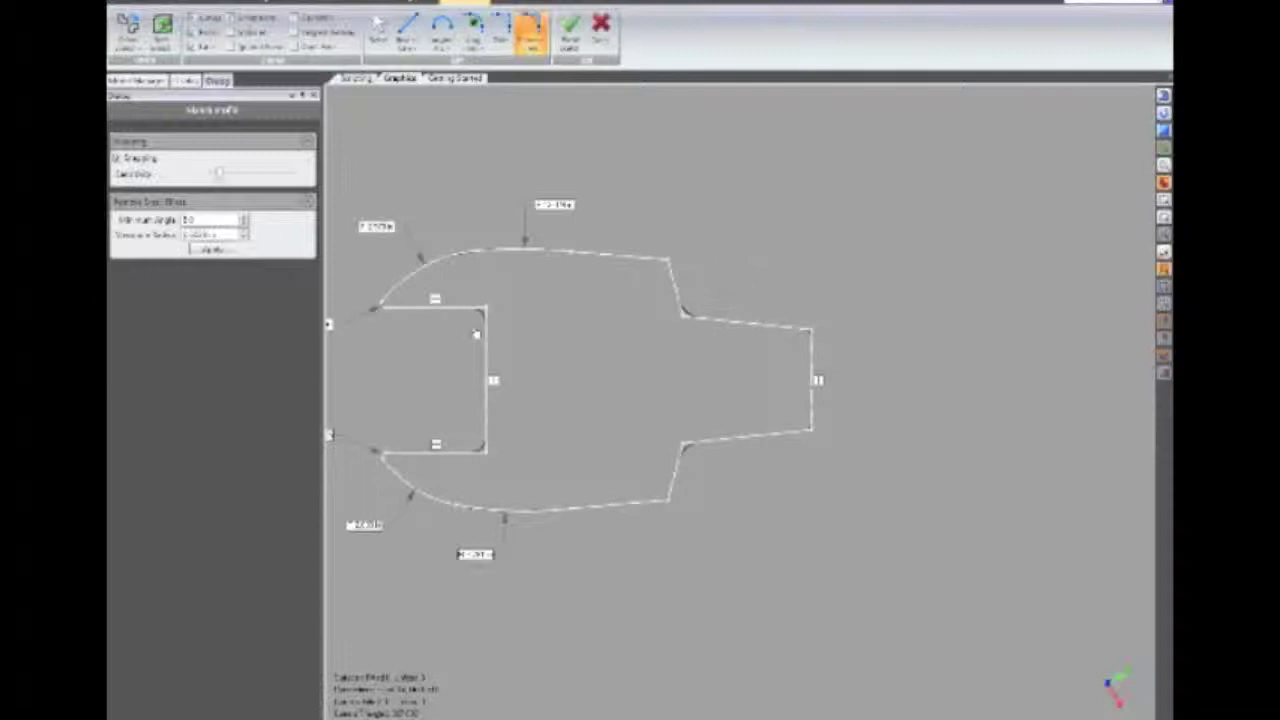
scroll(476, 334, "up", 2)
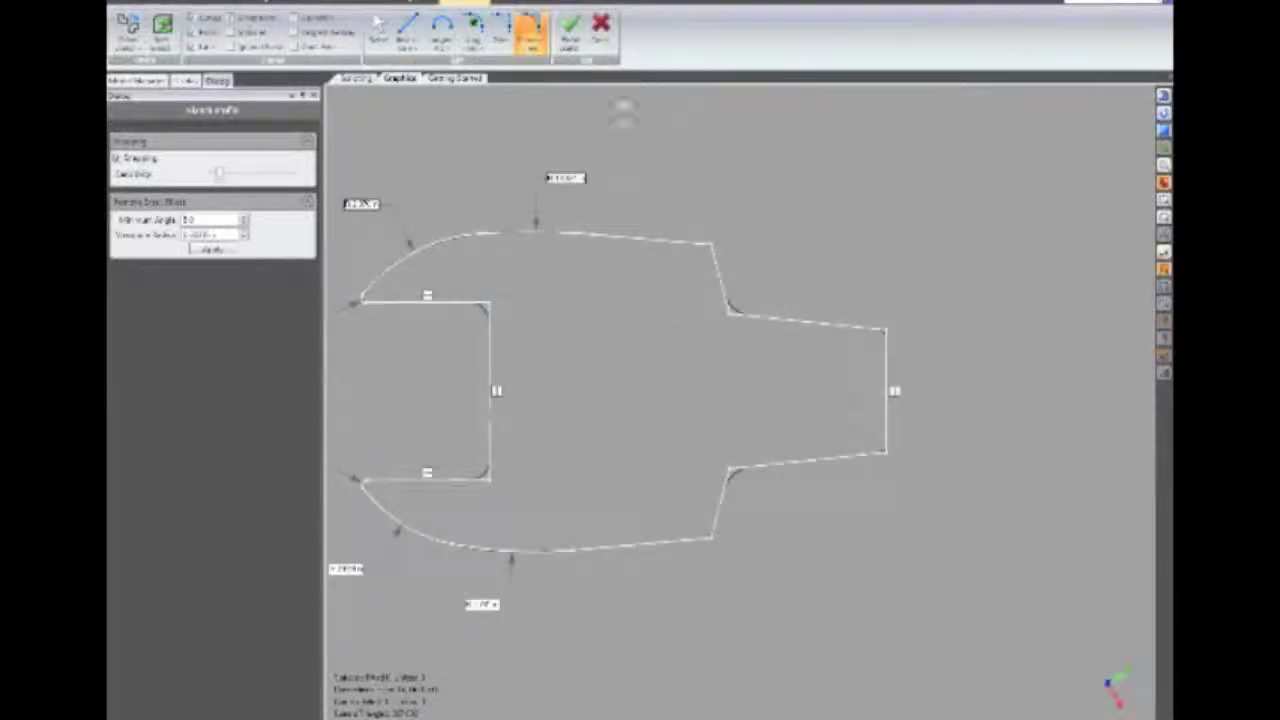
- Finish the sketch edit and examine the rebuilt extrusion surface around the part up close from several angles
left_click(572, 36)
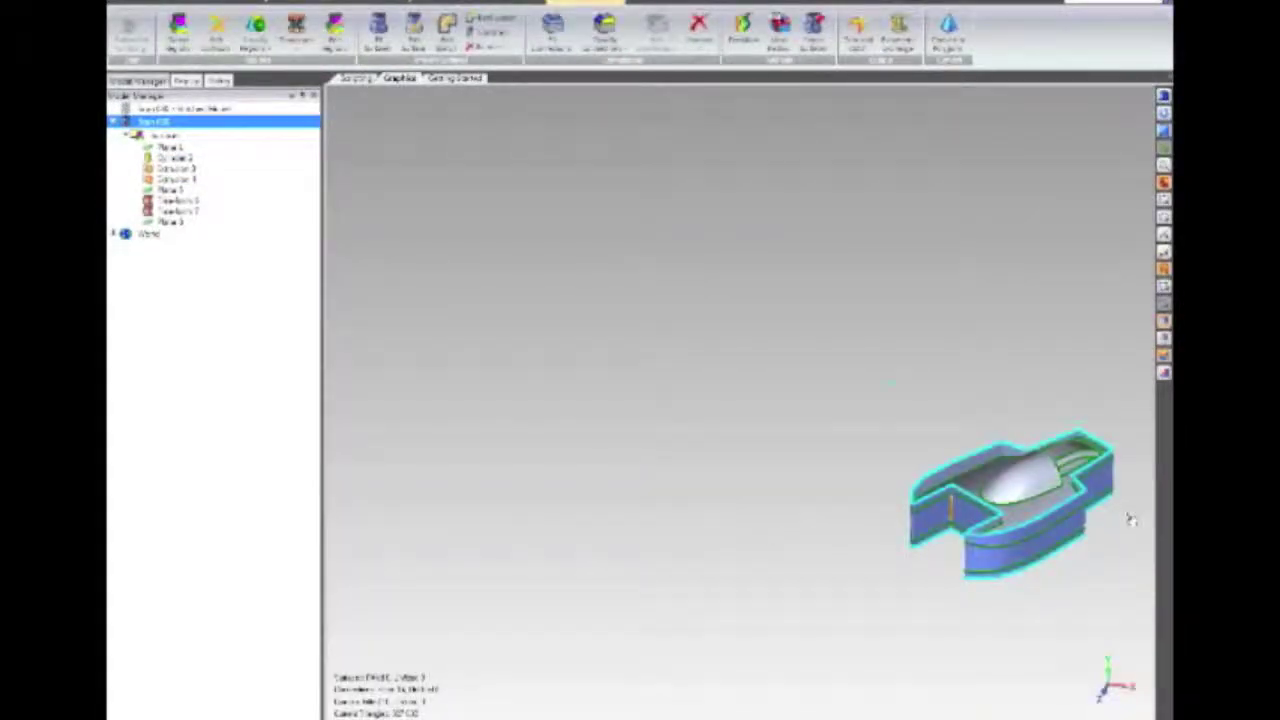
scroll(1131, 519, "up", 5)
middle_click_drag(1122, 525, 614, 519)
scroll(604, 527, "up", 5)
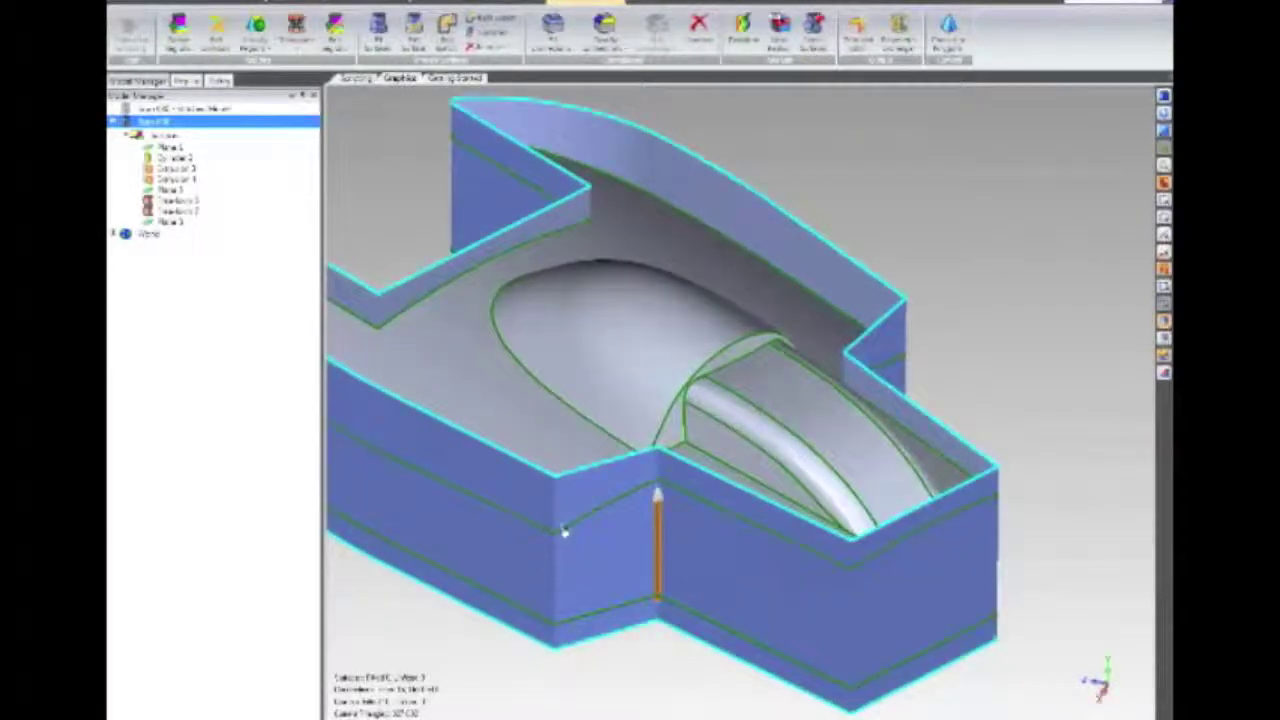
middle_click_drag(866, 620, 634, 609)
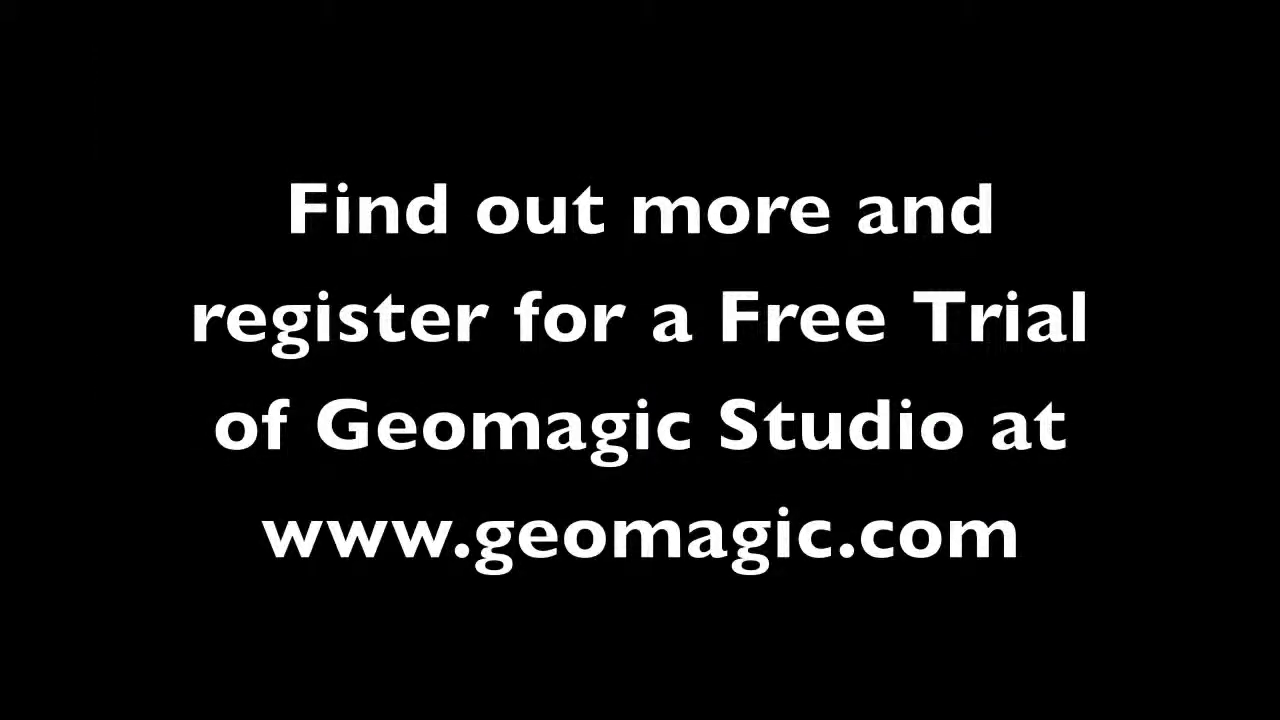